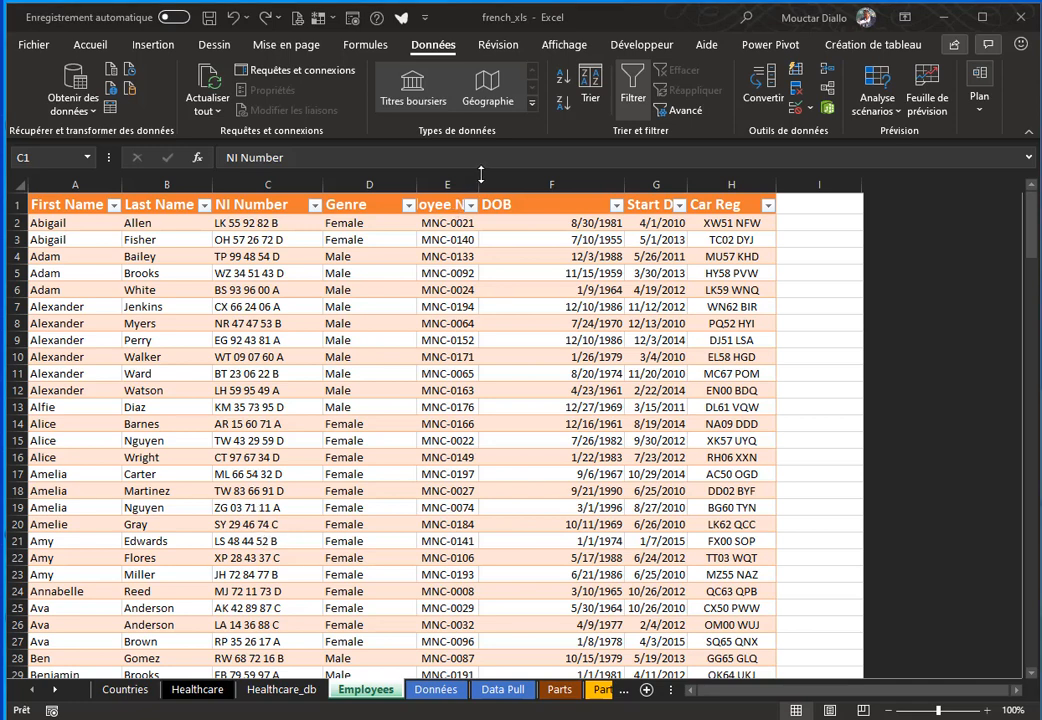
Autofit the width of the Employee Number column so its header shows in full
click(480, 185)
double_click(480, 185)
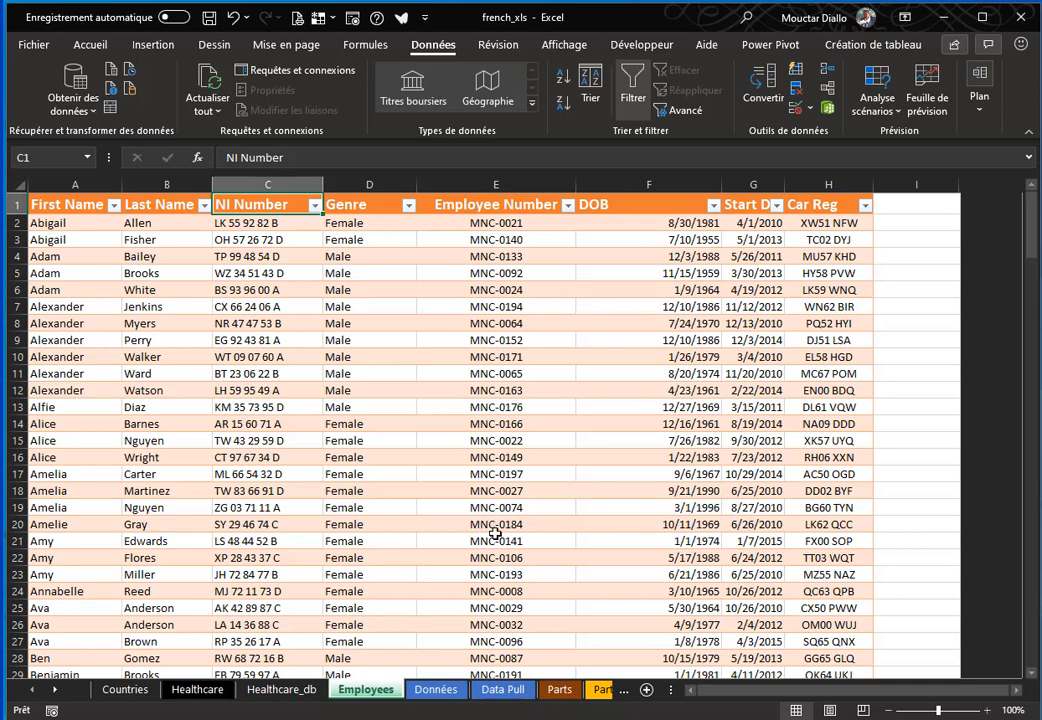
Insert a new table column before NI Number and name its header Full Name
right_click(222, 183)
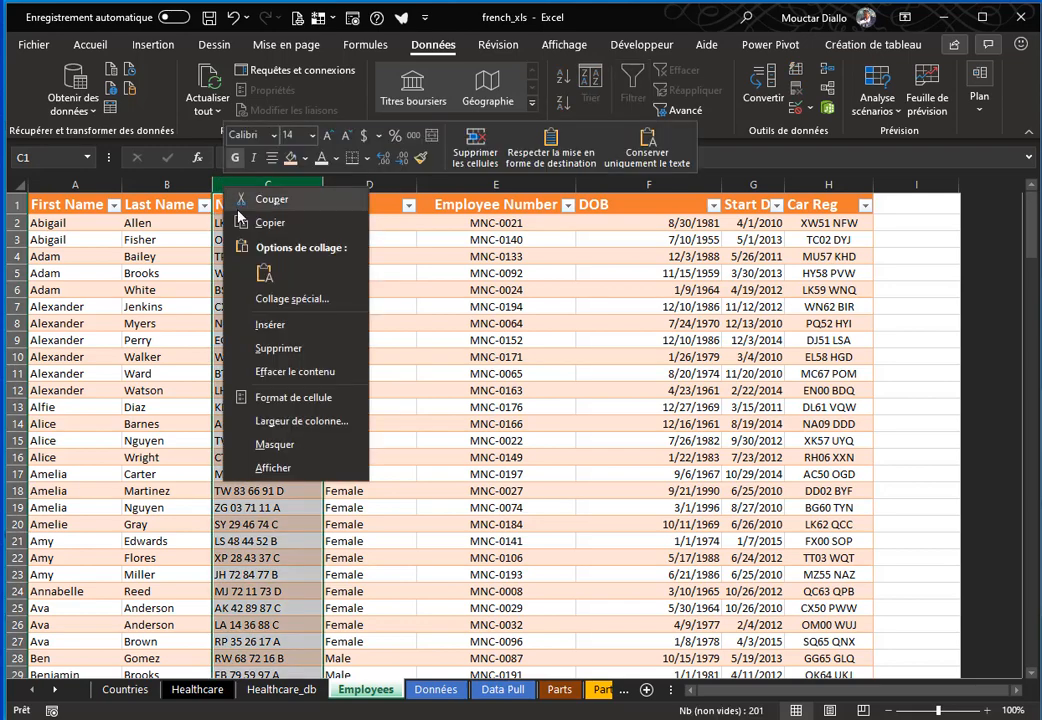
click(267, 323)
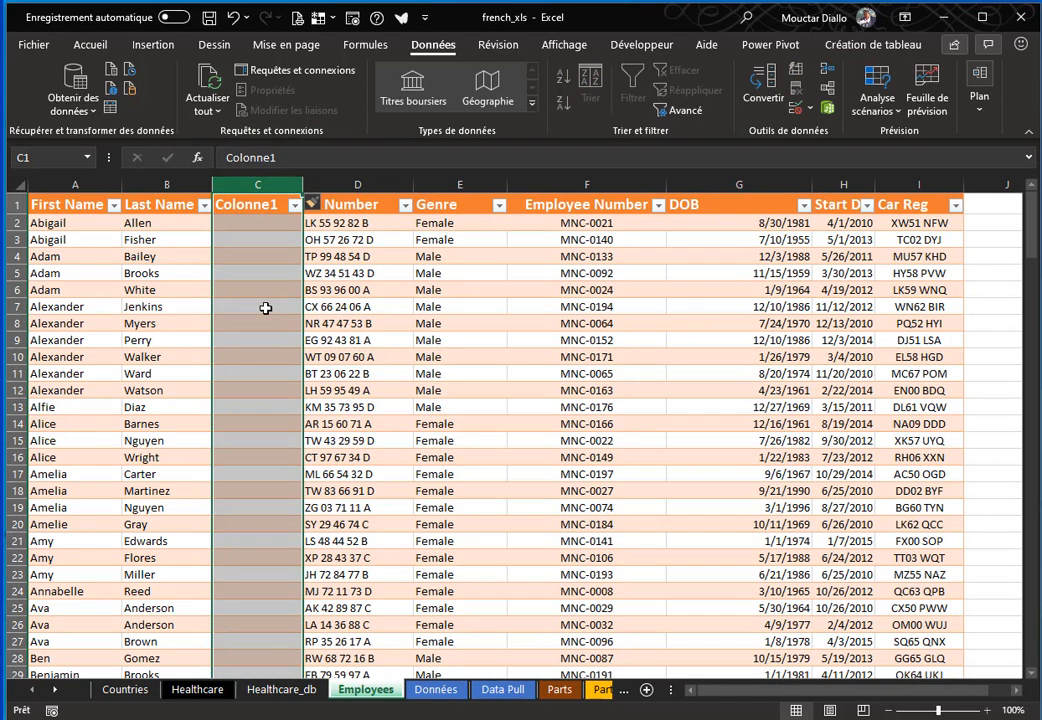
click(255, 205)
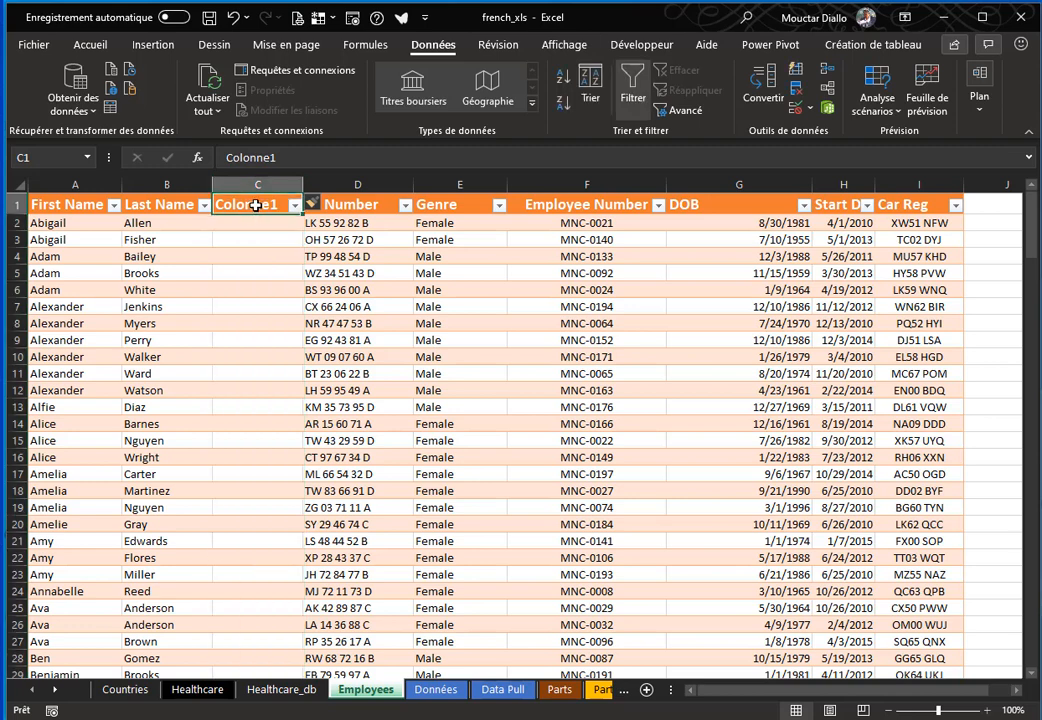
text(Full Nme)
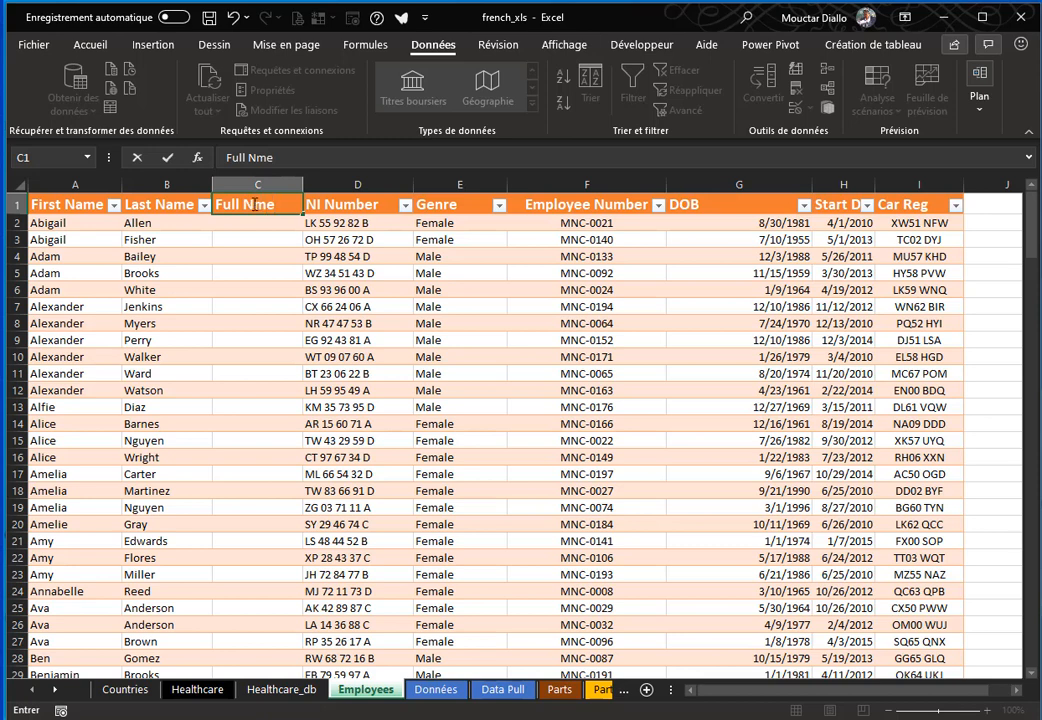
click(251, 204)
text(a)
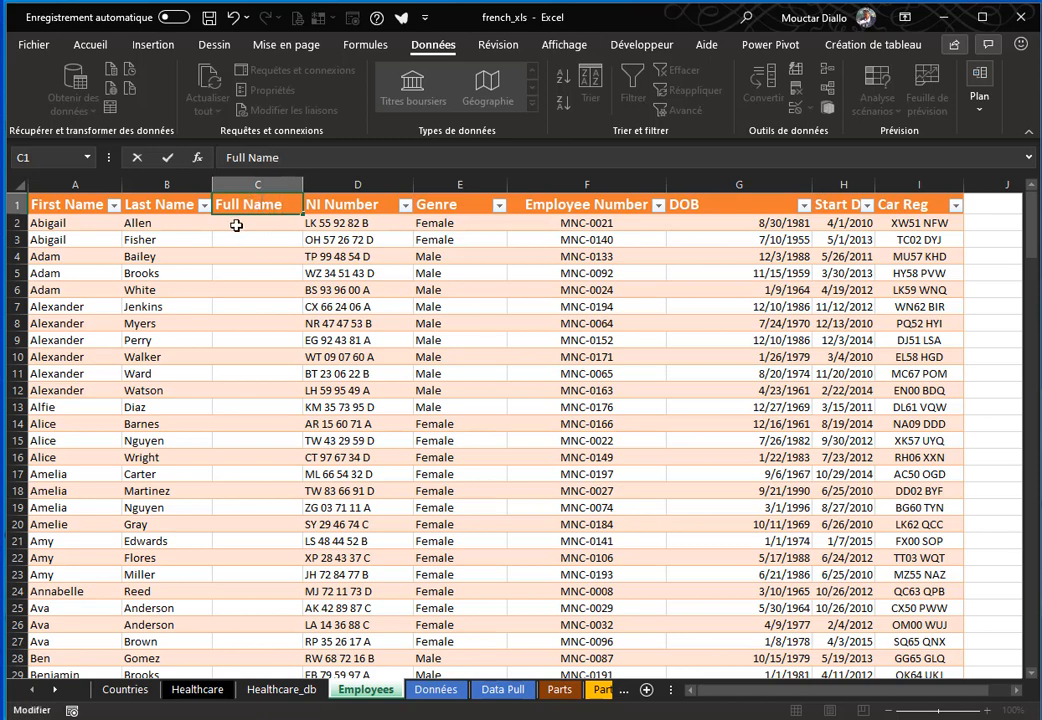
Enter the first employee's full name in C2, first name followed by last name, and move to C3
click(240, 223)
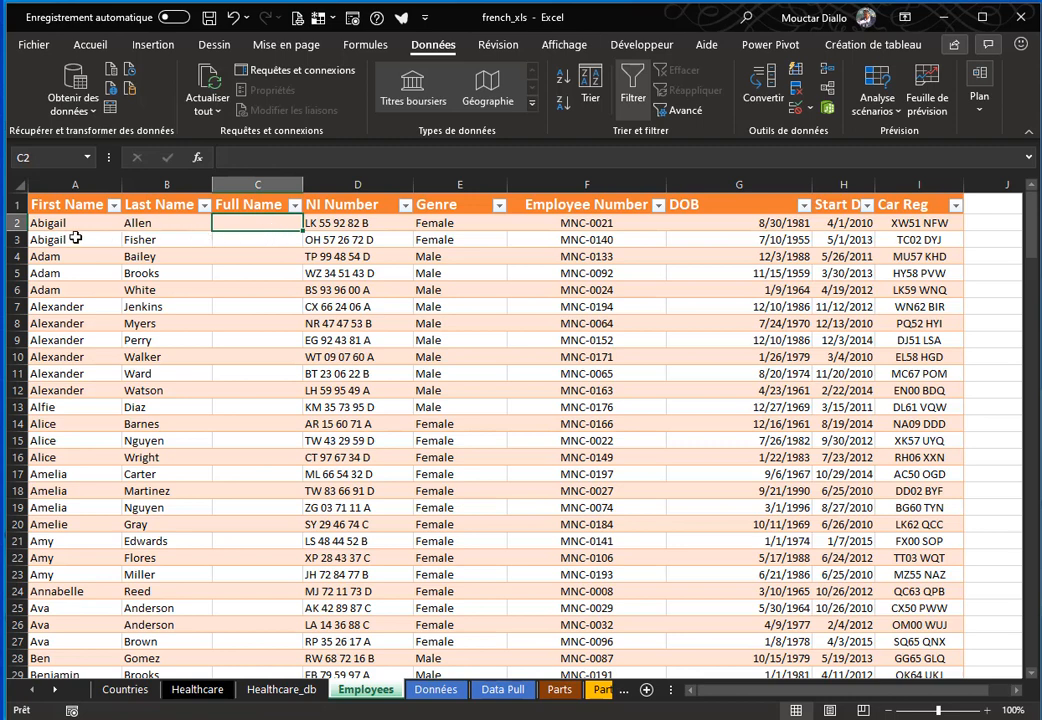
text(Abigail Allen)
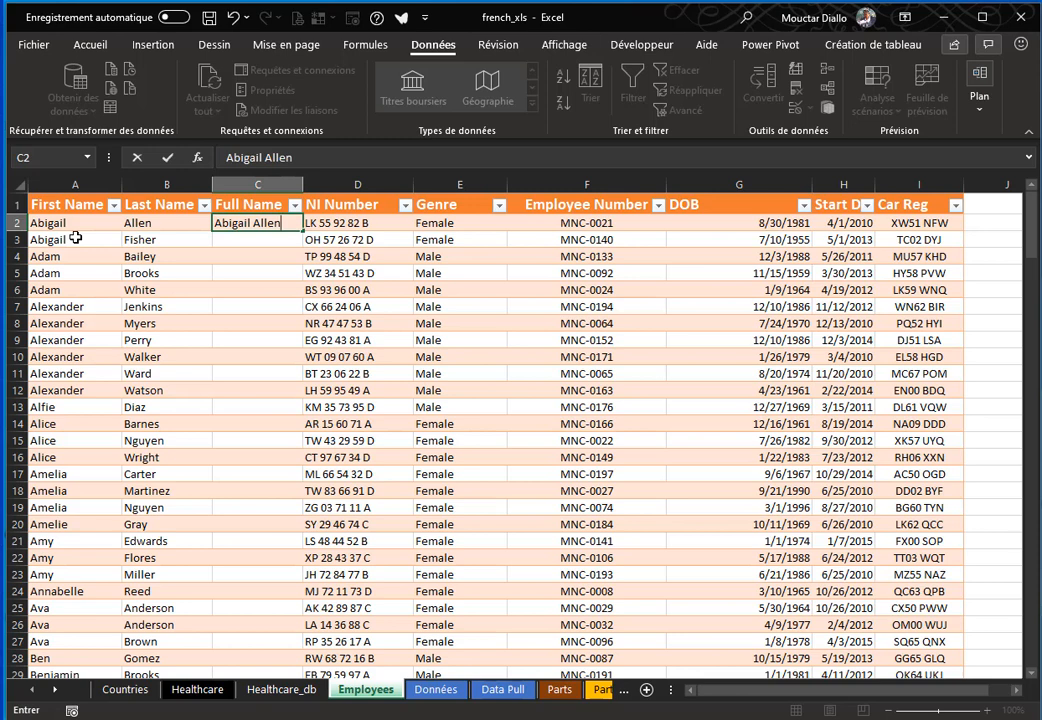
key(Tab)
key(Down)
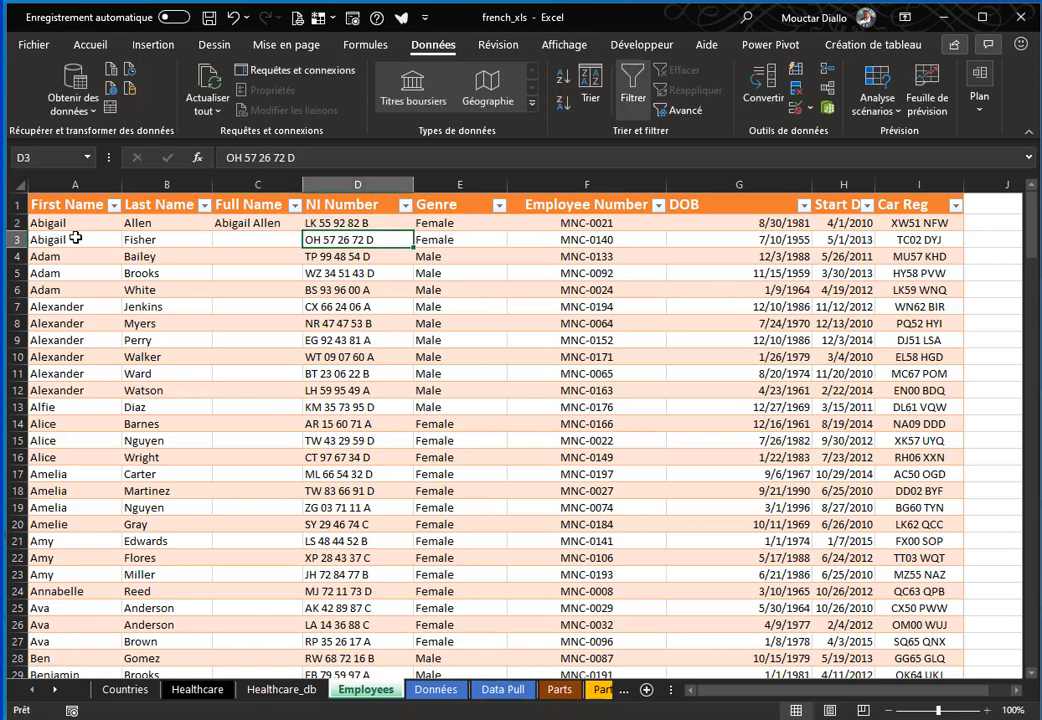
key(Left)
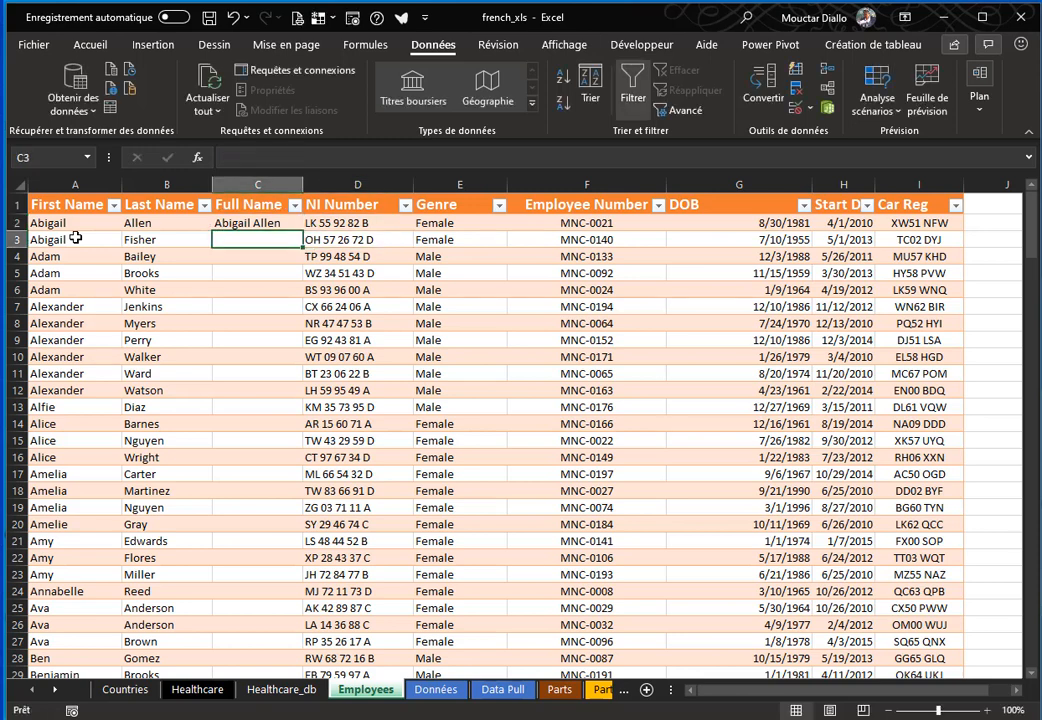
text(A)
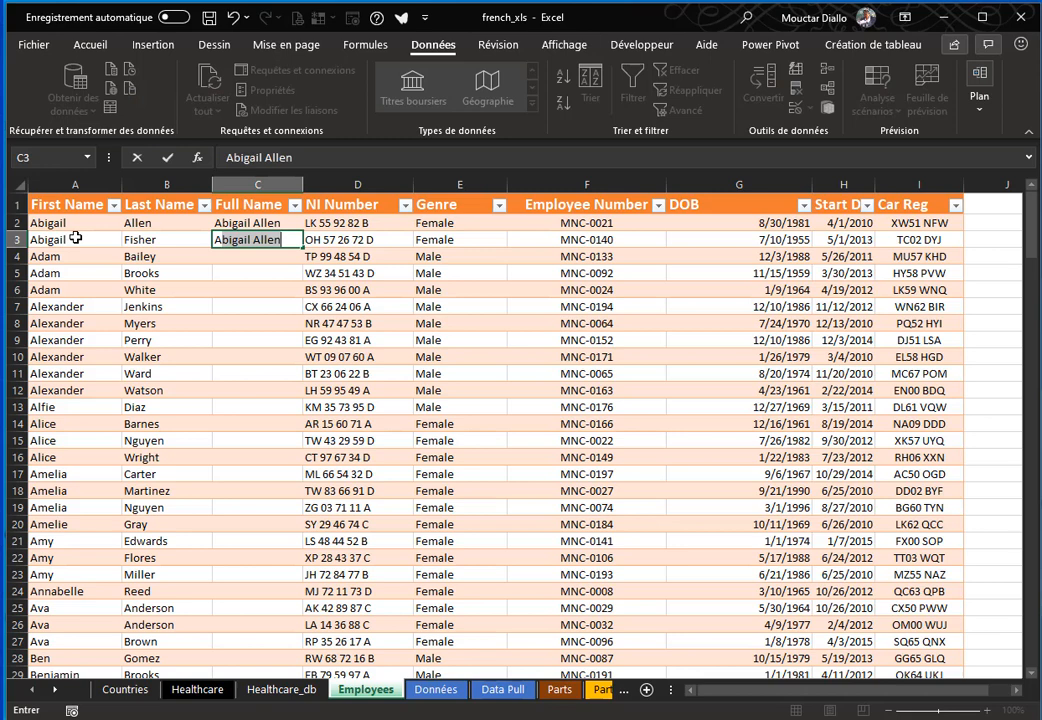
key(BackSpace)
key(BackSpace)
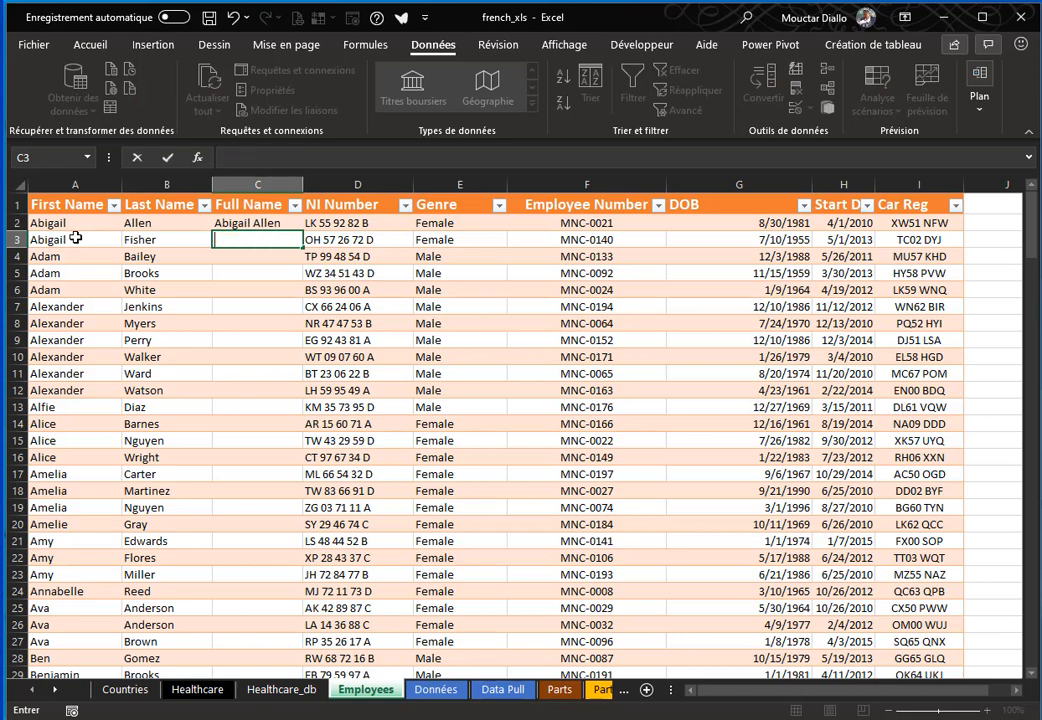
key(Escape)
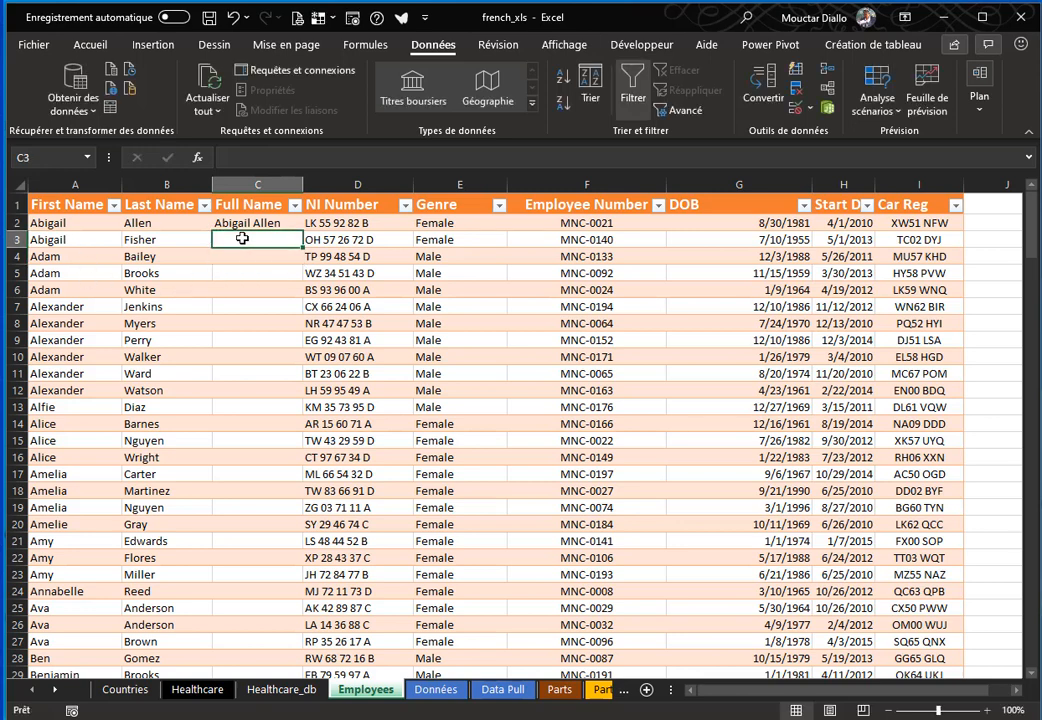
Flash Fill the remaining Full Name cells from C3 and widen the column to fit the names
key(ctrl+e)
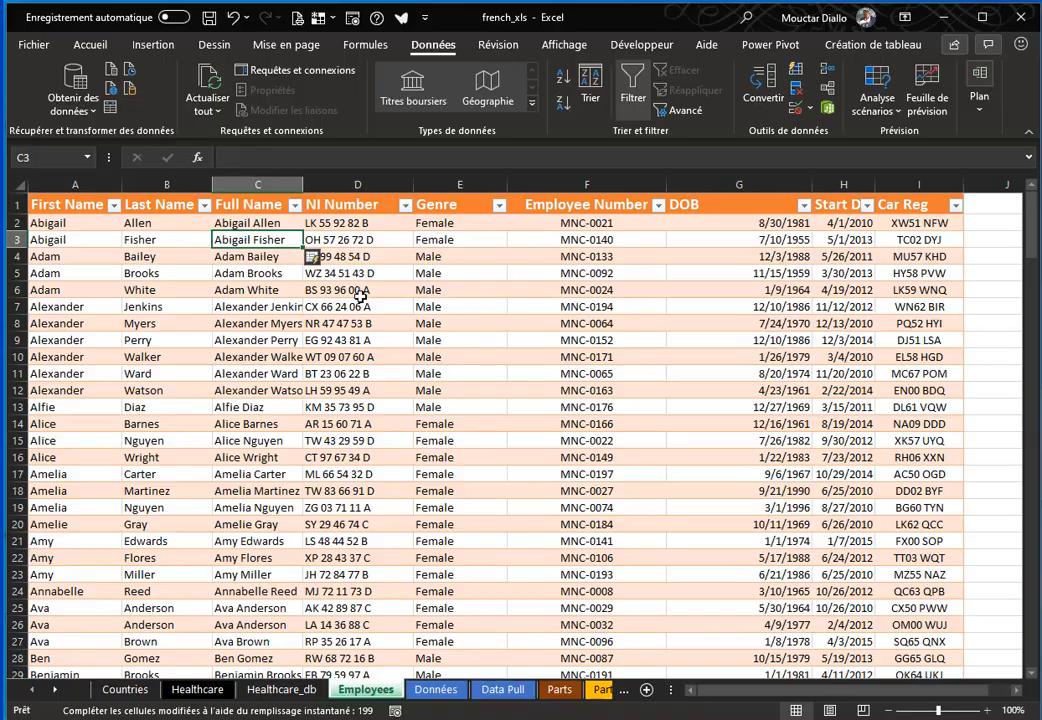
drag(1030, 248, 1005, 282)
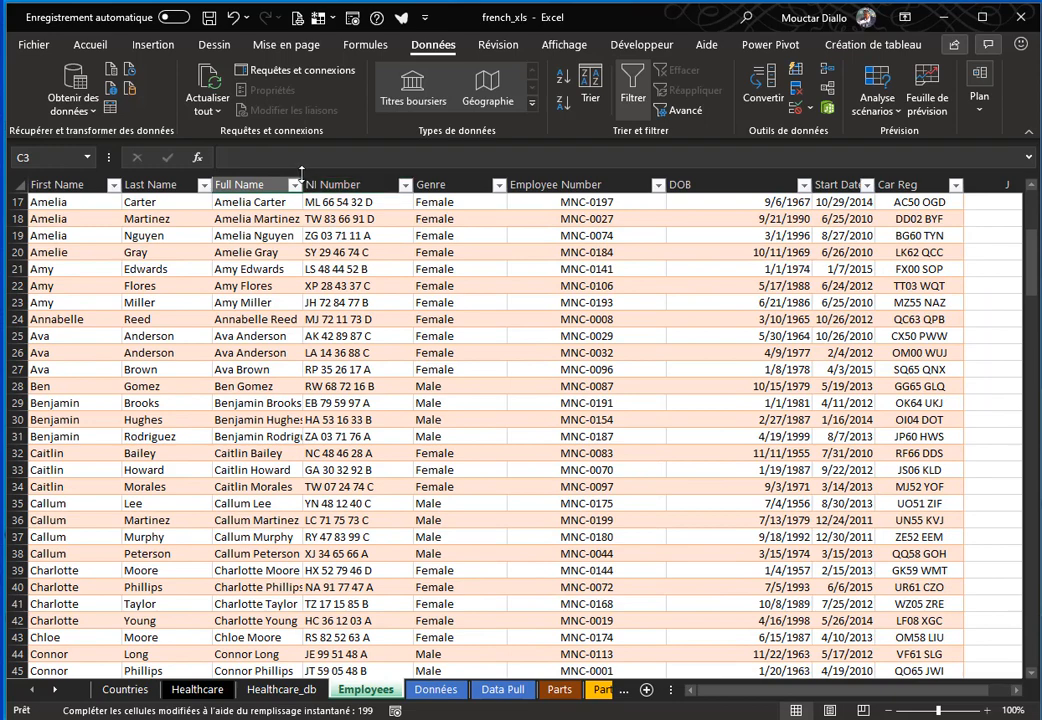
click(1036, 282)
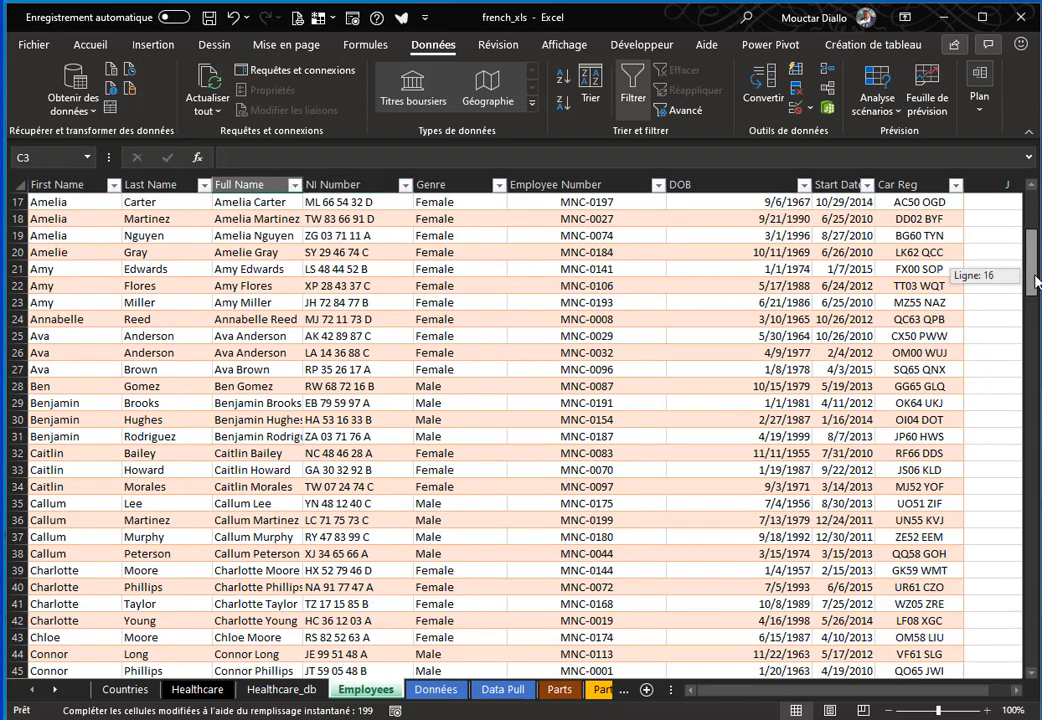
drag(1036, 282, 1034, 205)
drag(304, 185, 327, 185)
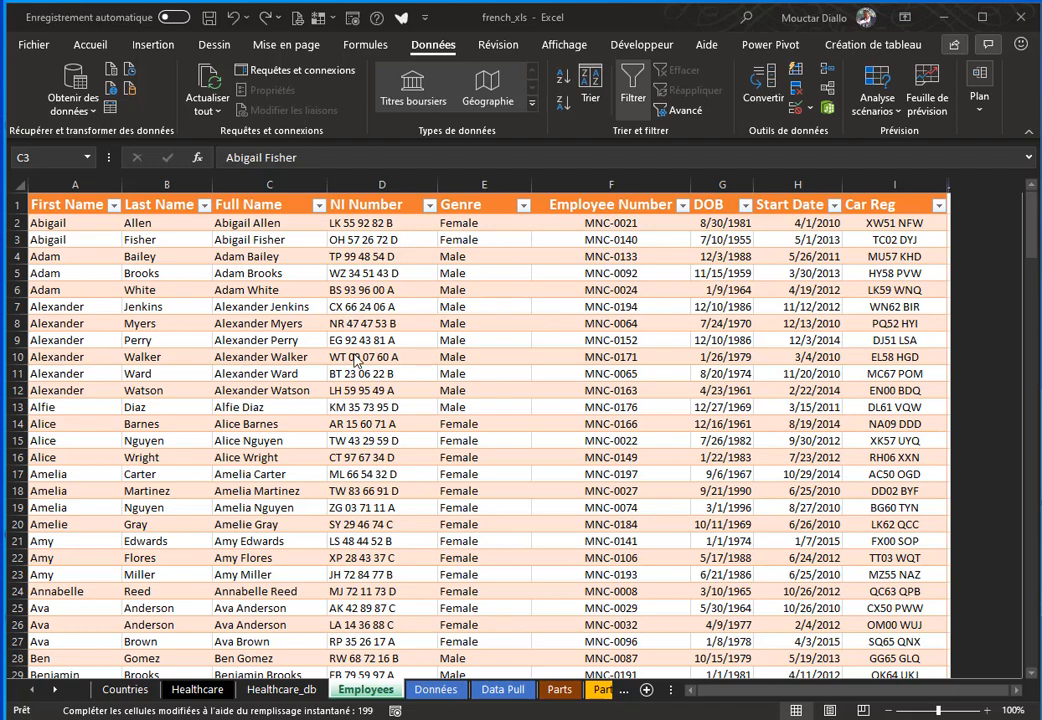
On the Données sheet, set up data validation for cell B1 that allows a list (Liste)
click(437, 688)
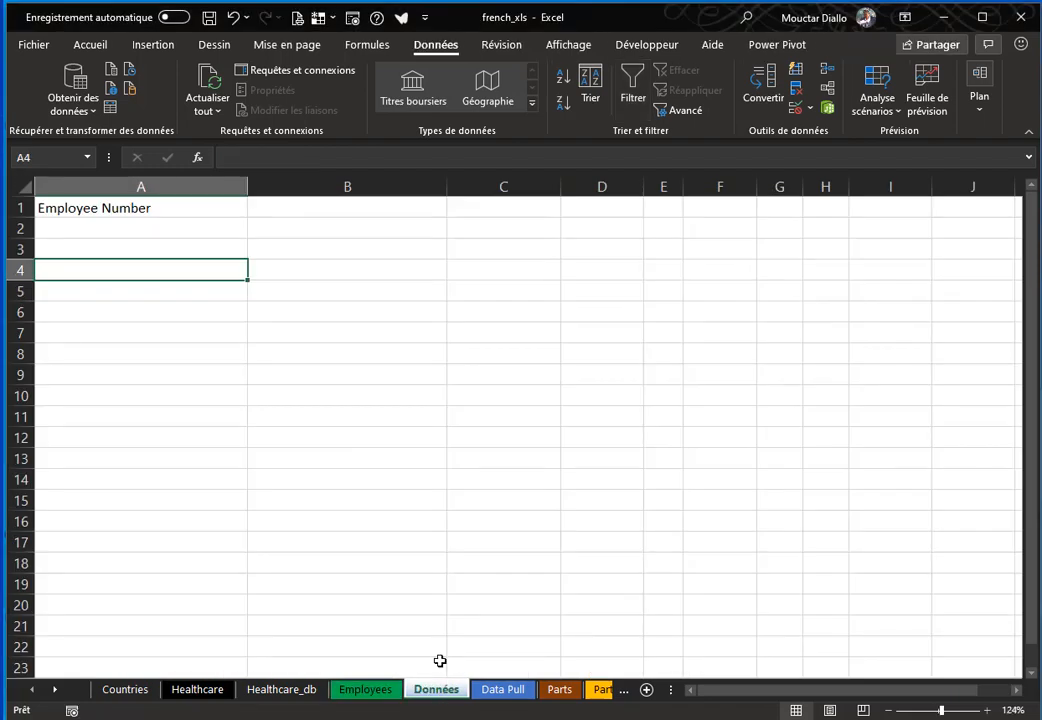
click(119, 209)
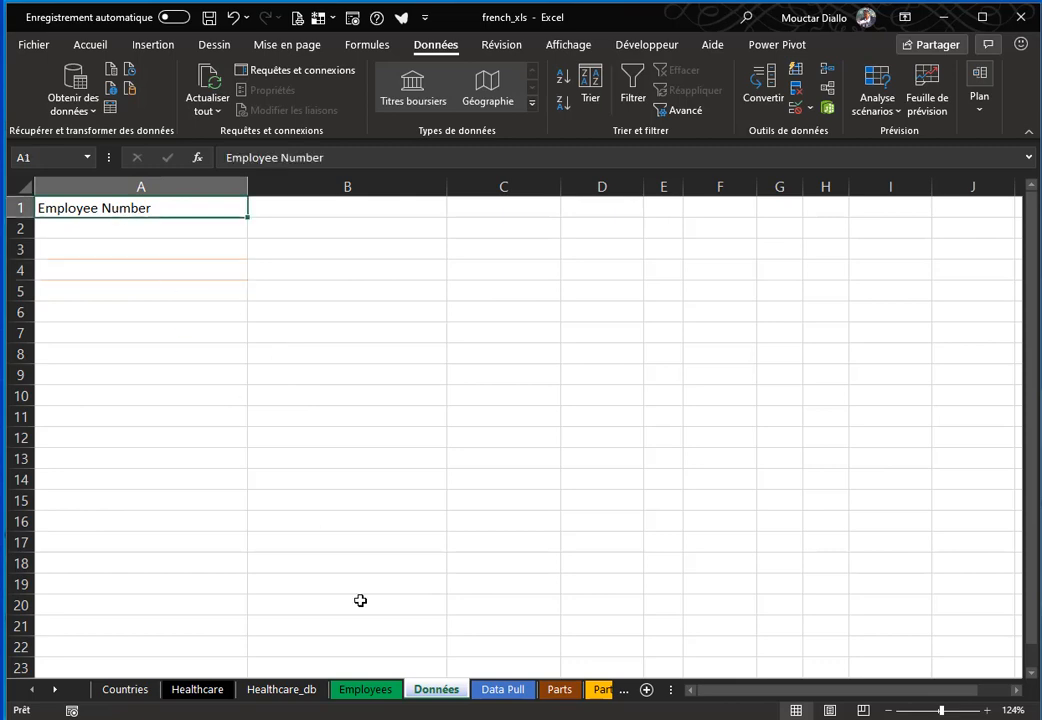
click(368, 690)
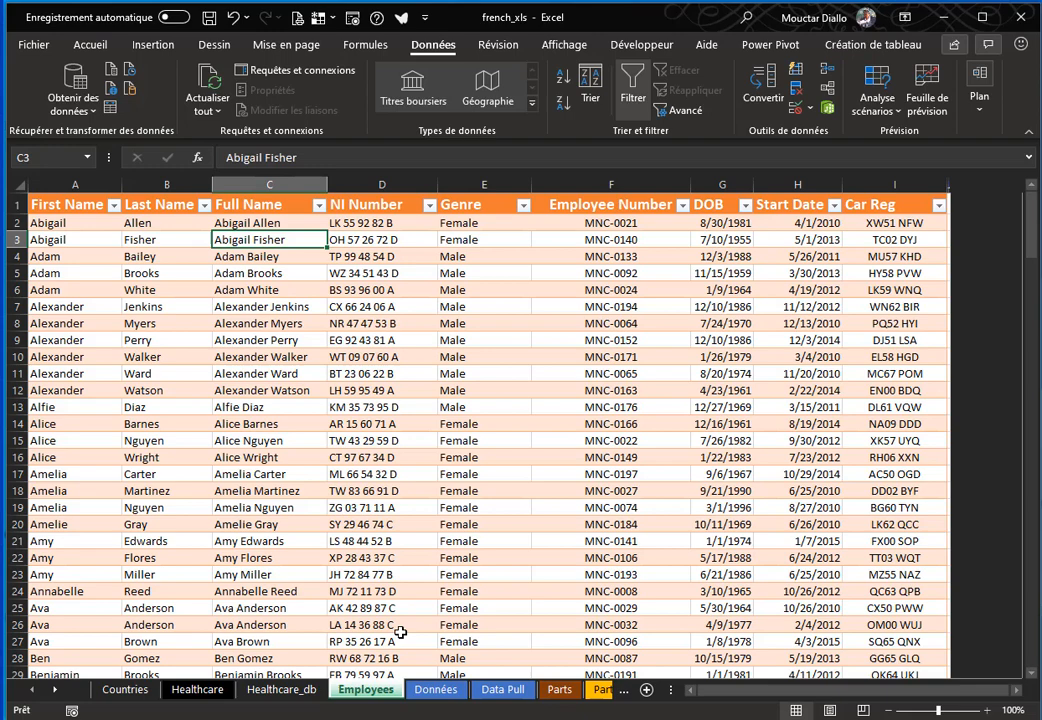
click(436, 689)
click(274, 209)
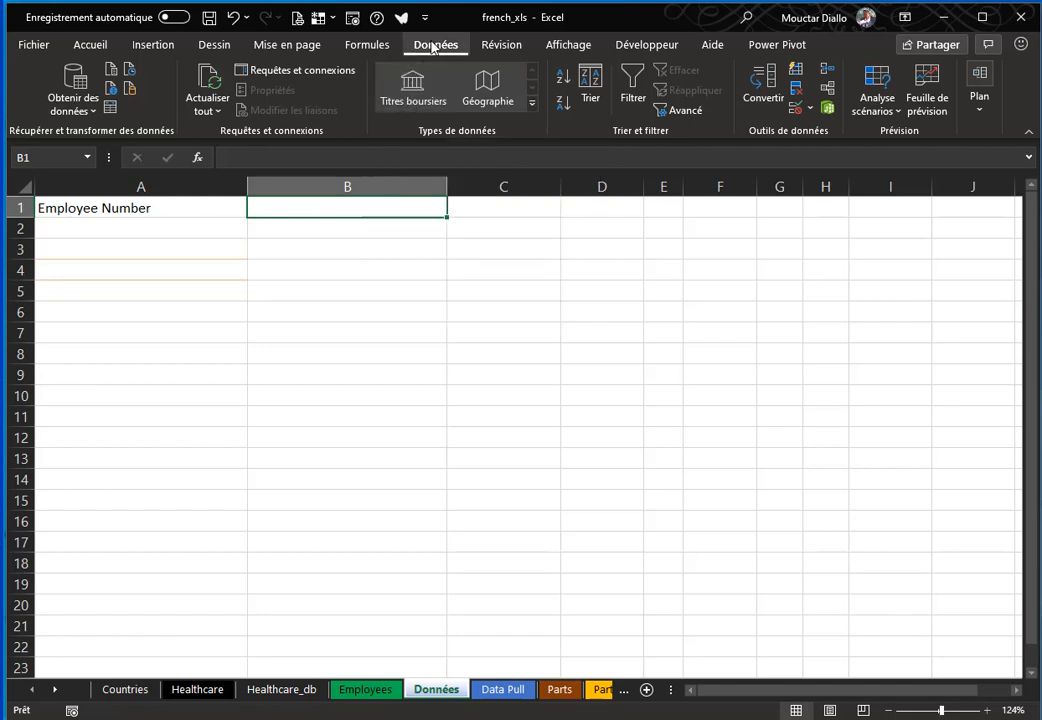
click(810, 110)
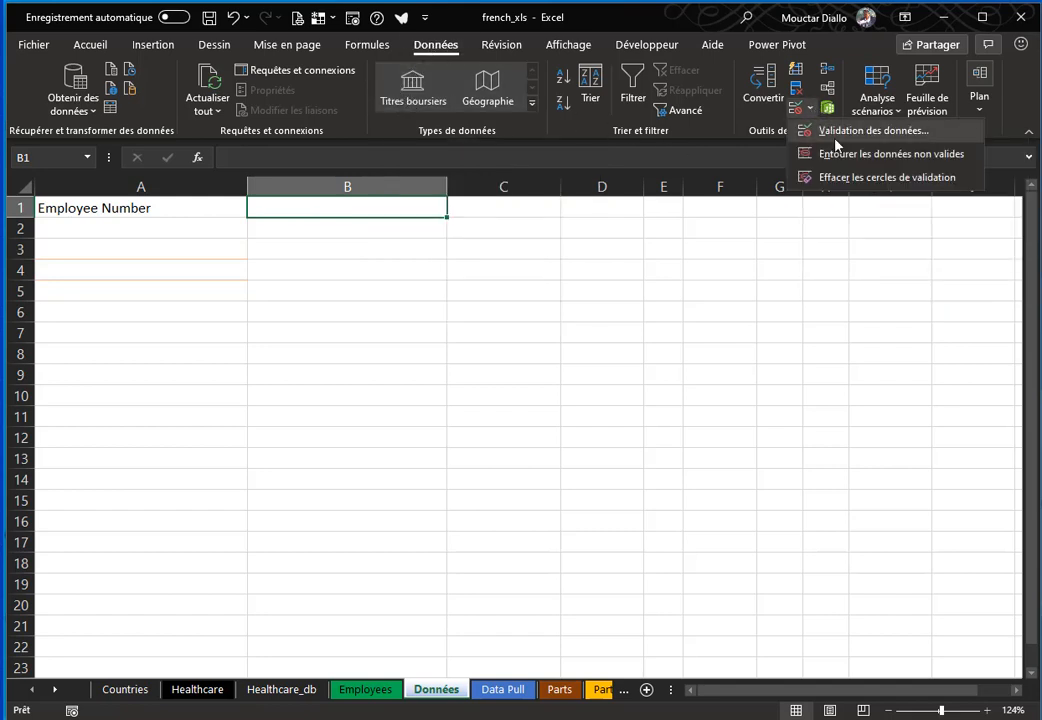
click(834, 133)
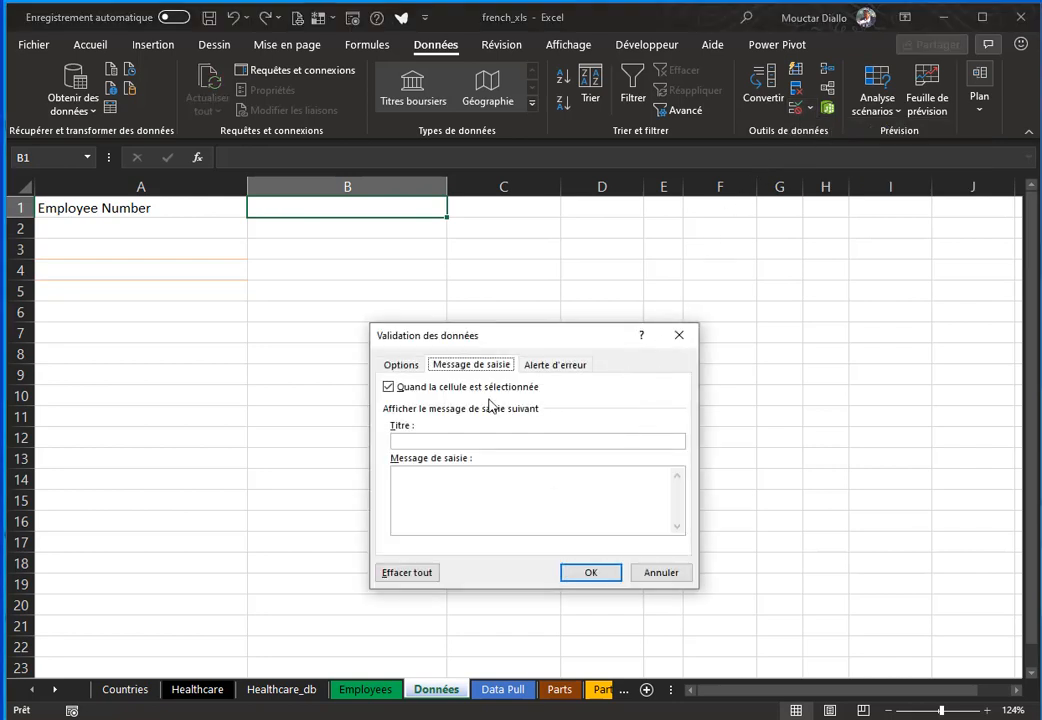
click(402, 365)
click(502, 419)
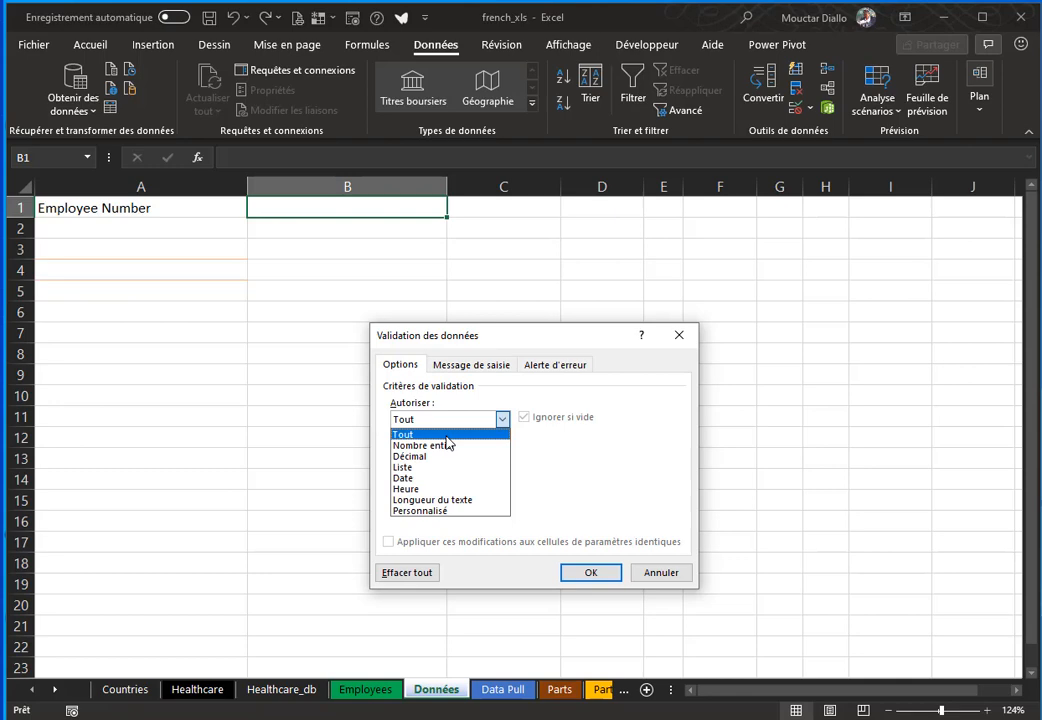
click(404, 467)
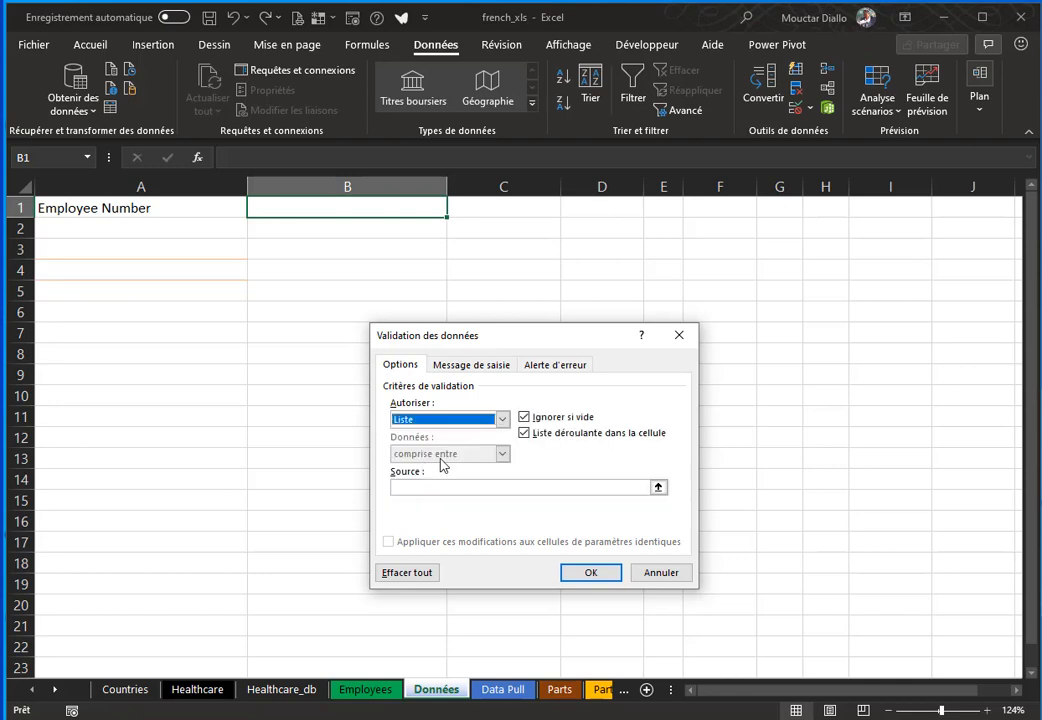
Set the list source to =Employees!F$2:F$201, apply the validation, and check the dropdown in B1
click(659, 489)
click(354, 690)
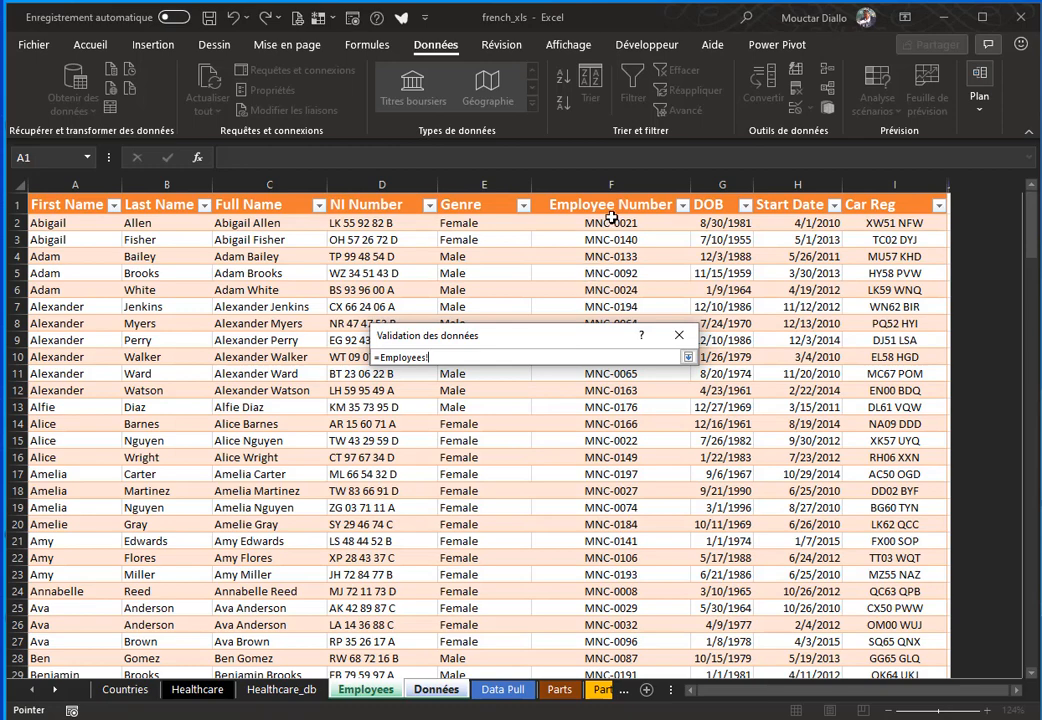
click(612, 218)
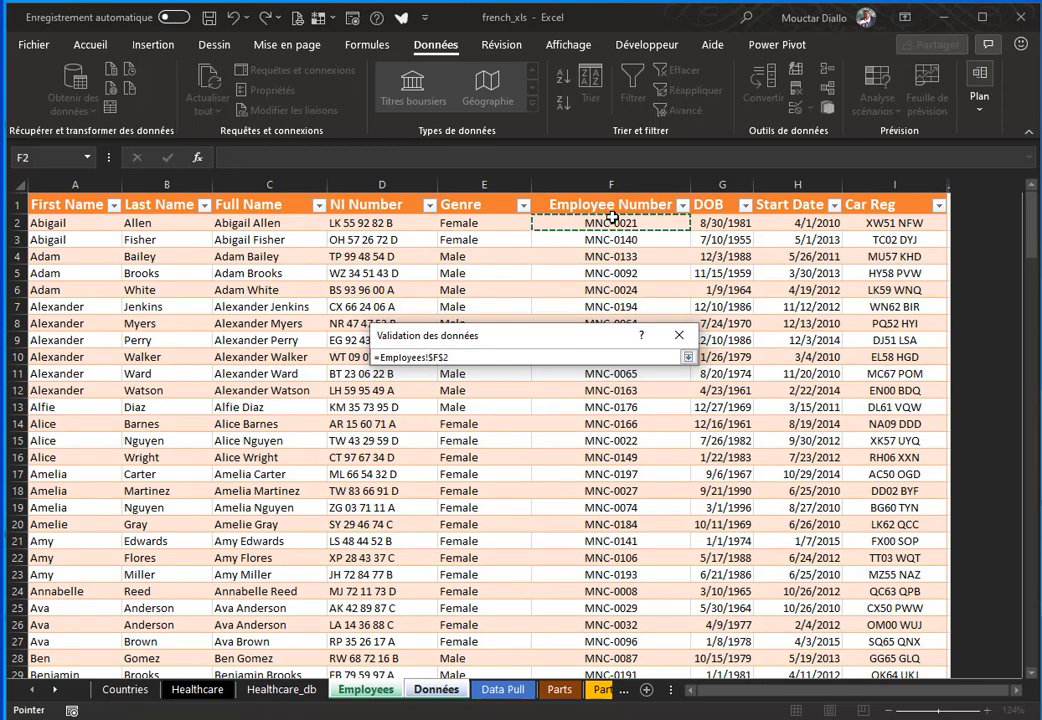
key(ctrl+shift+Down)
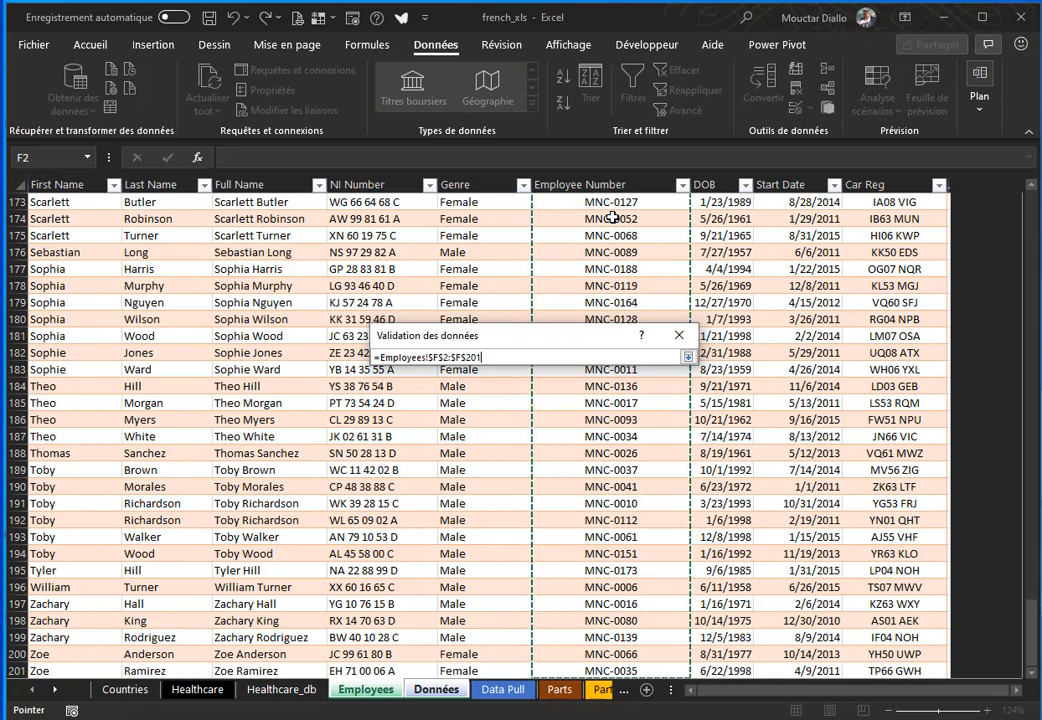
key(F4)
key(F4)
key(F4)
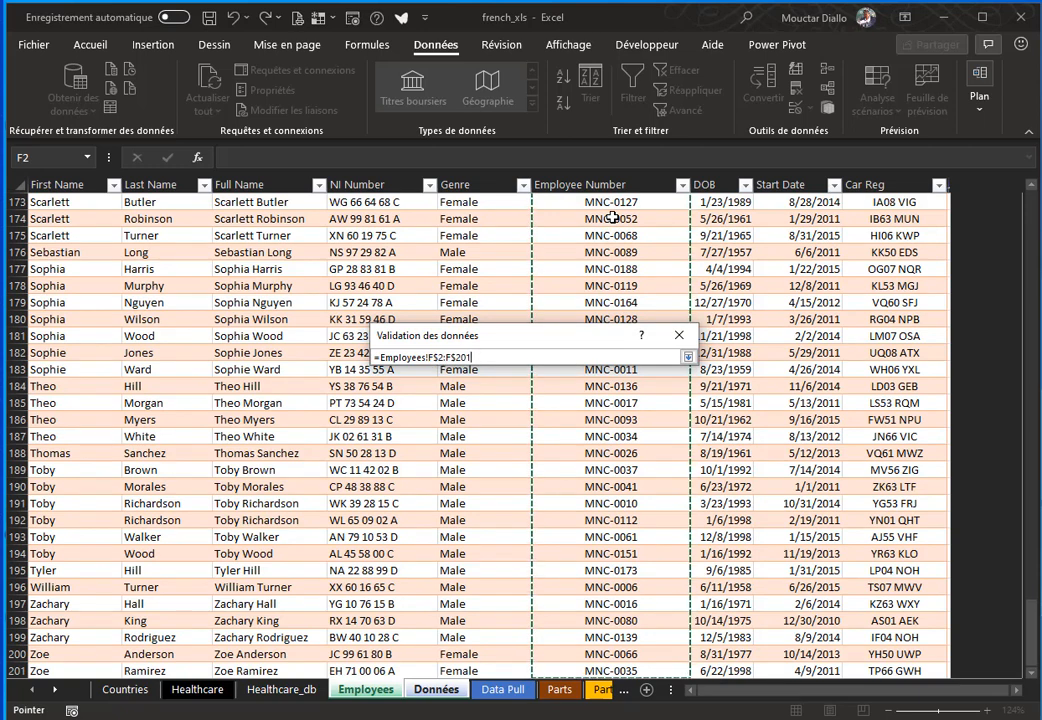
key(Return)
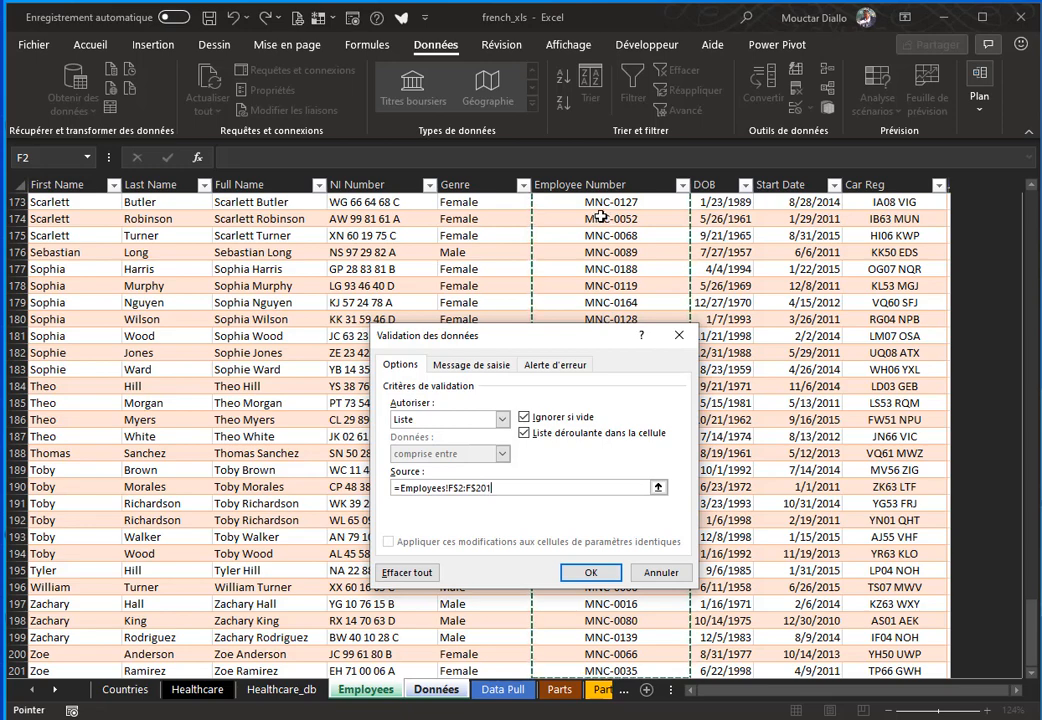
click(593, 572)
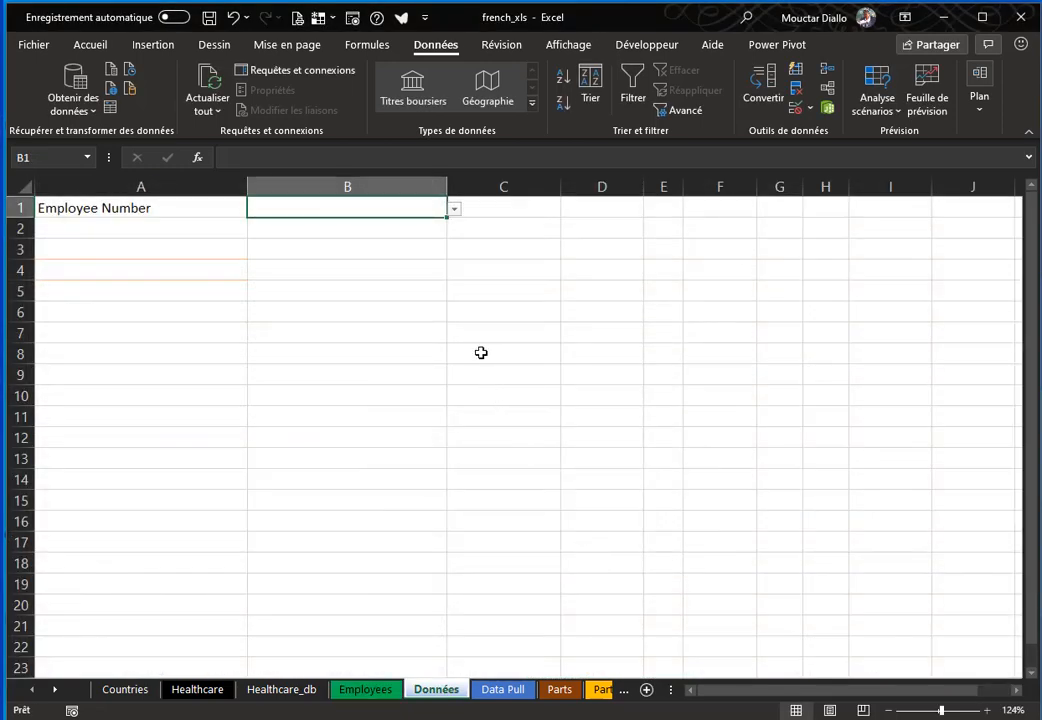
click(455, 211)
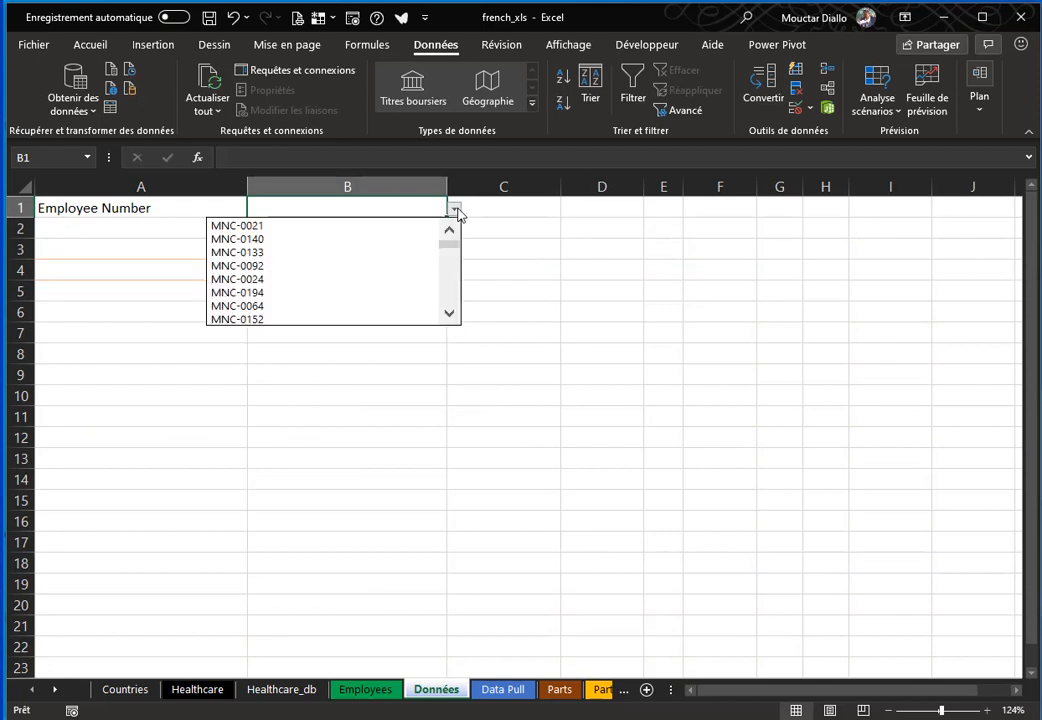
key(Escape)
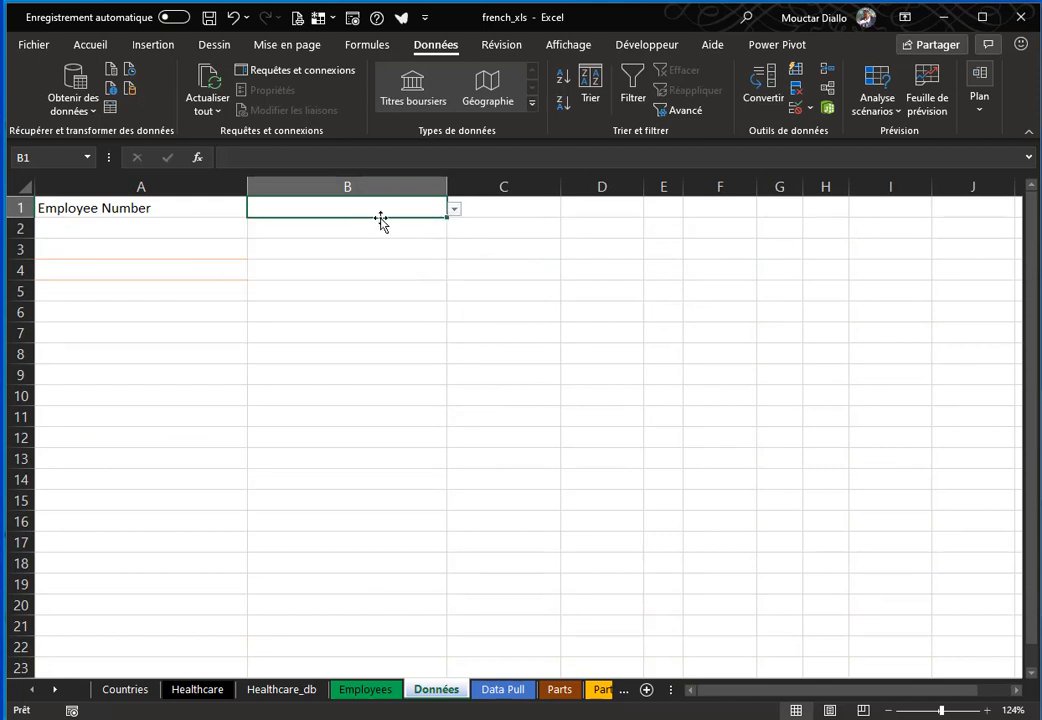
Fill cell B1 on the Données sheet with a light blue theme color
click(88, 45)
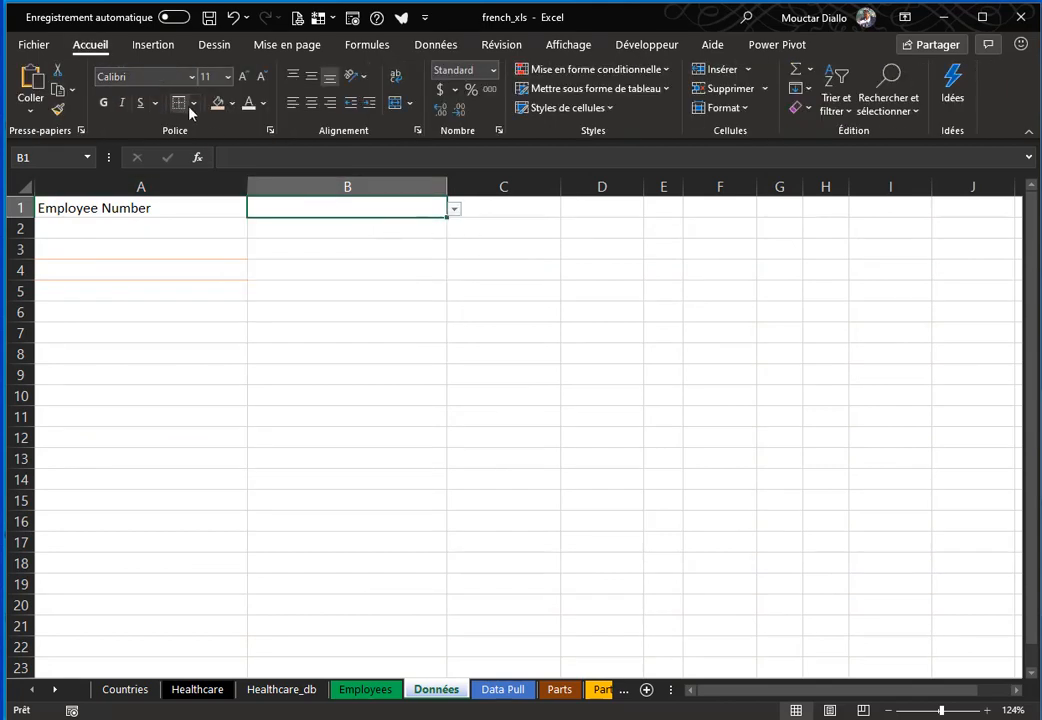
click(232, 104)
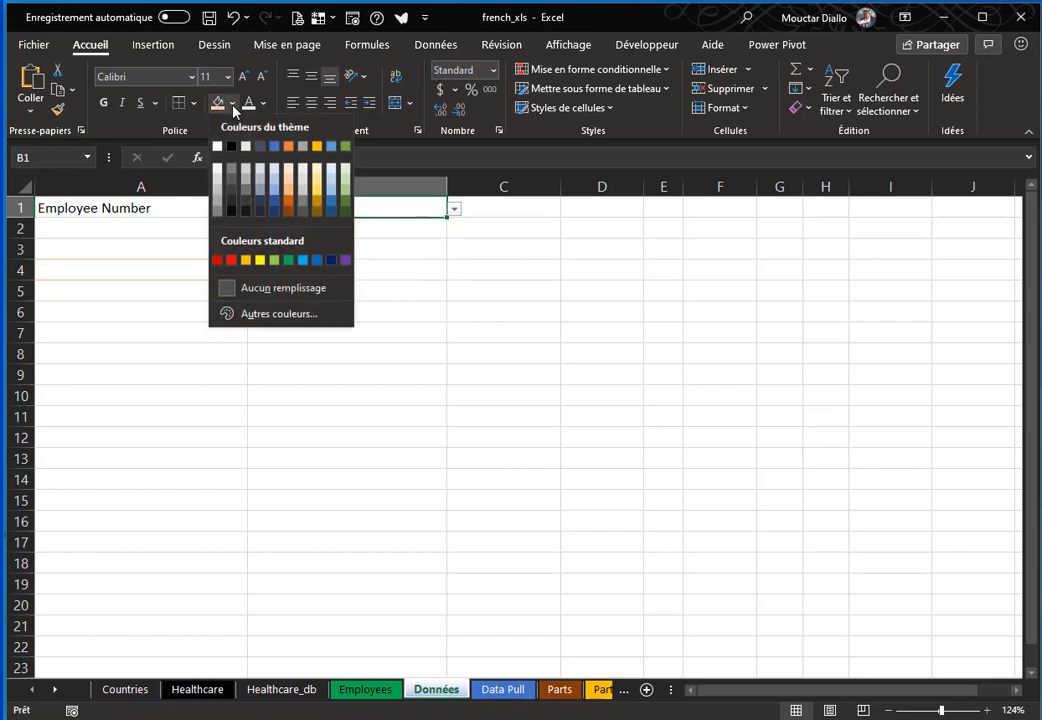
click(275, 177)
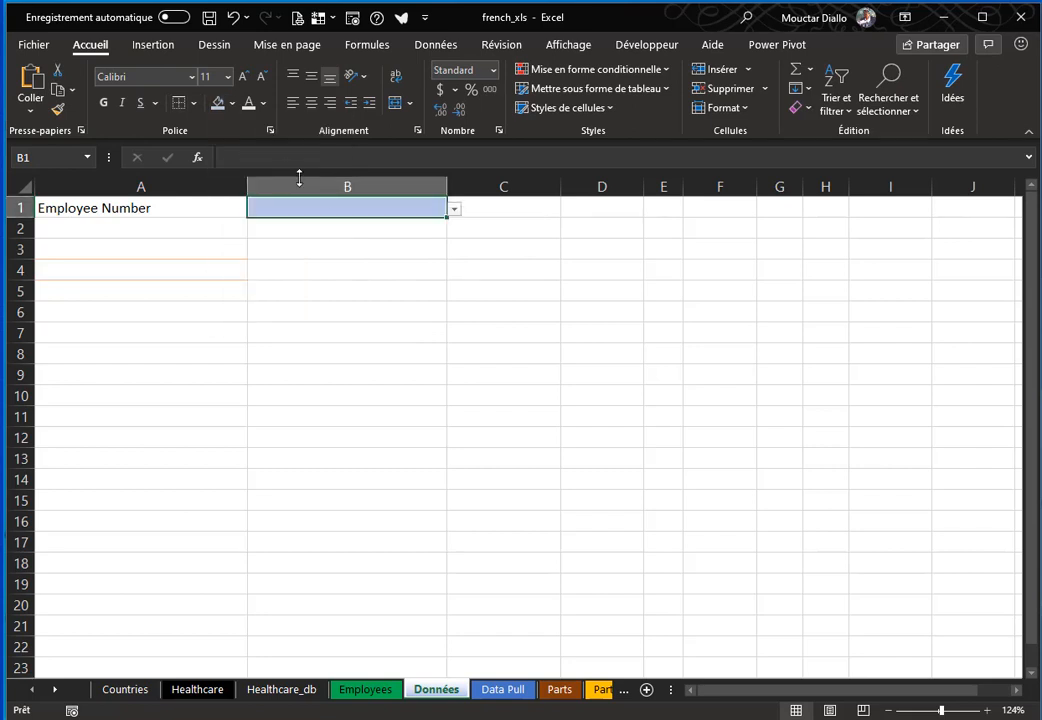
click(322, 227)
click(358, 204)
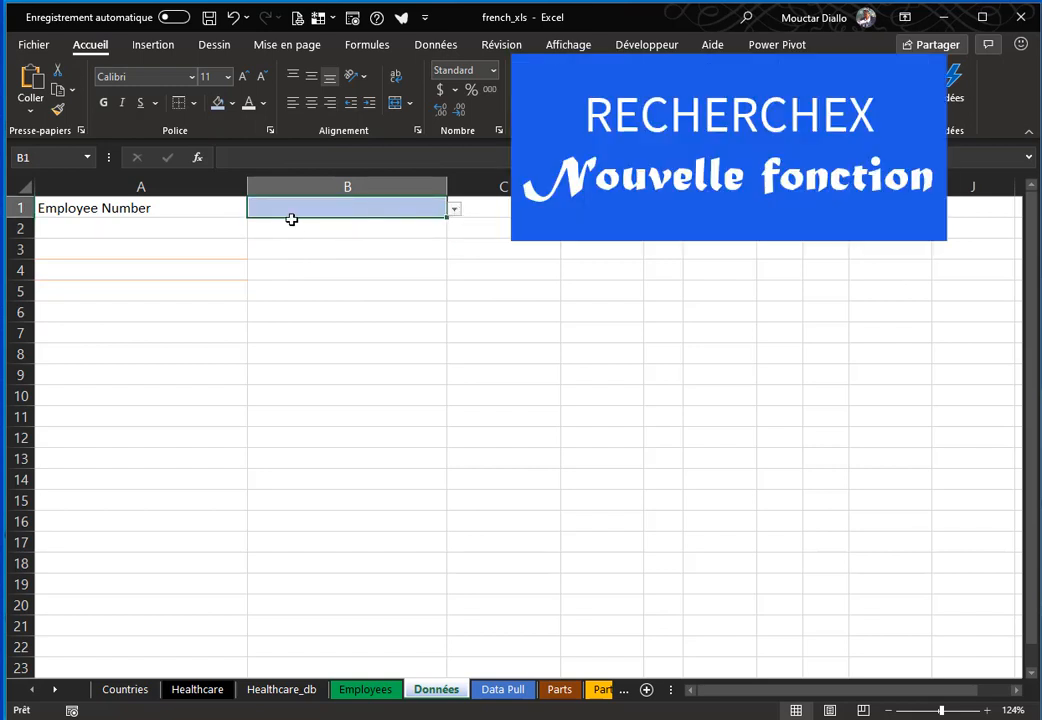
Start a RECHERCHEX formula in Données cell A4 with the absolute reference $B$1 as the lookup value
click(150, 273)
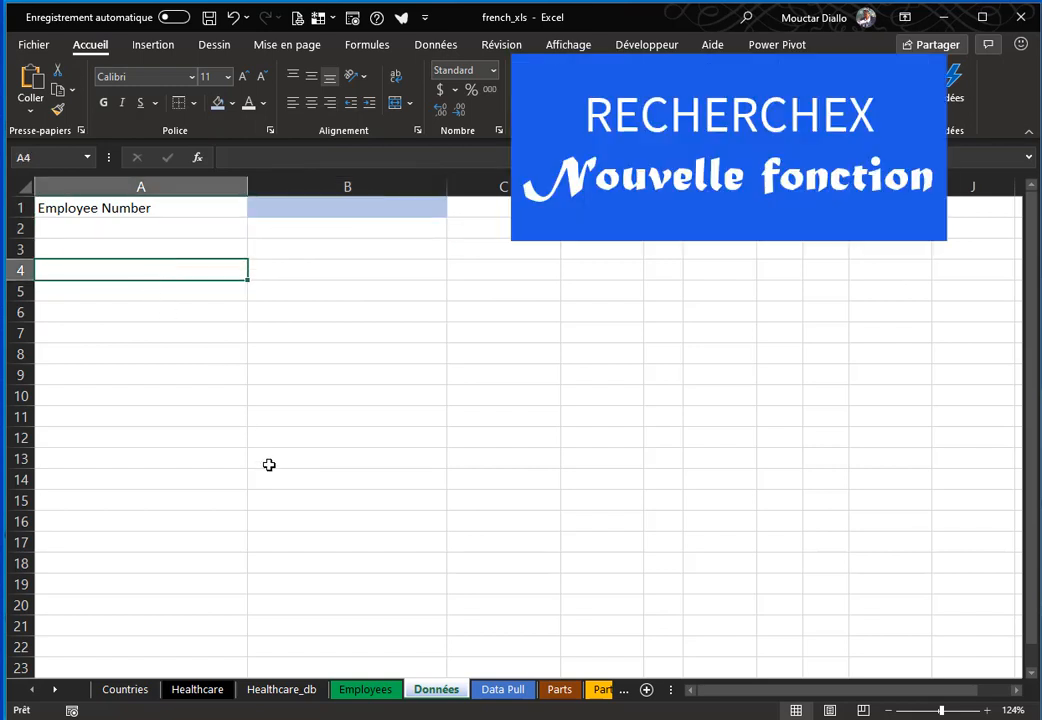
click(366, 697)
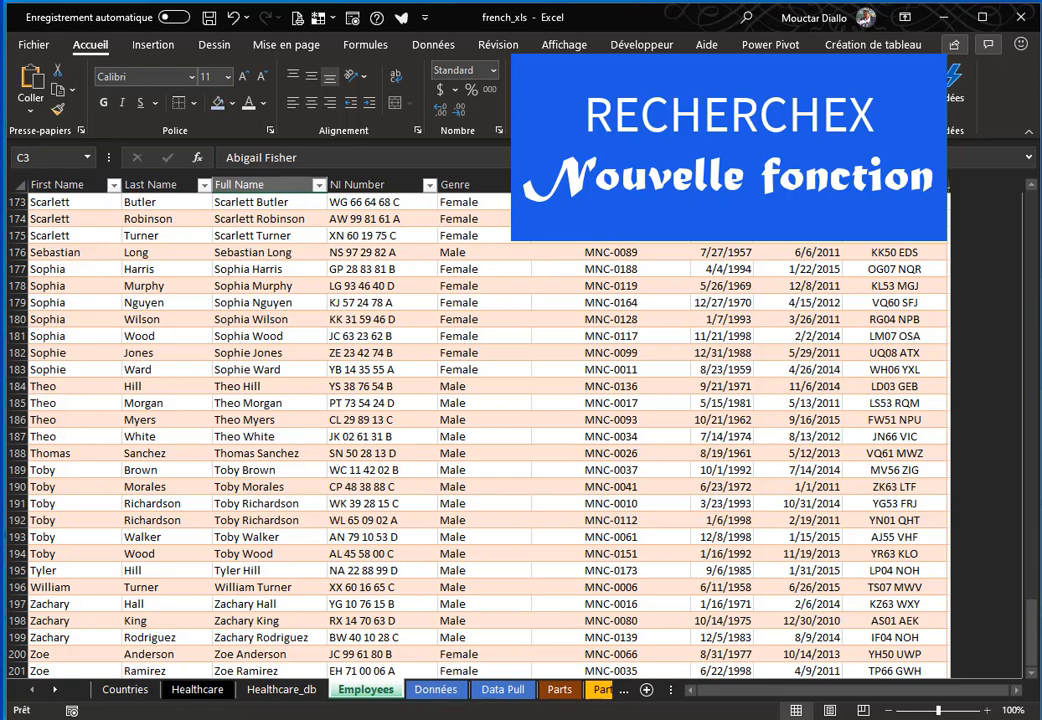
click(436, 694)
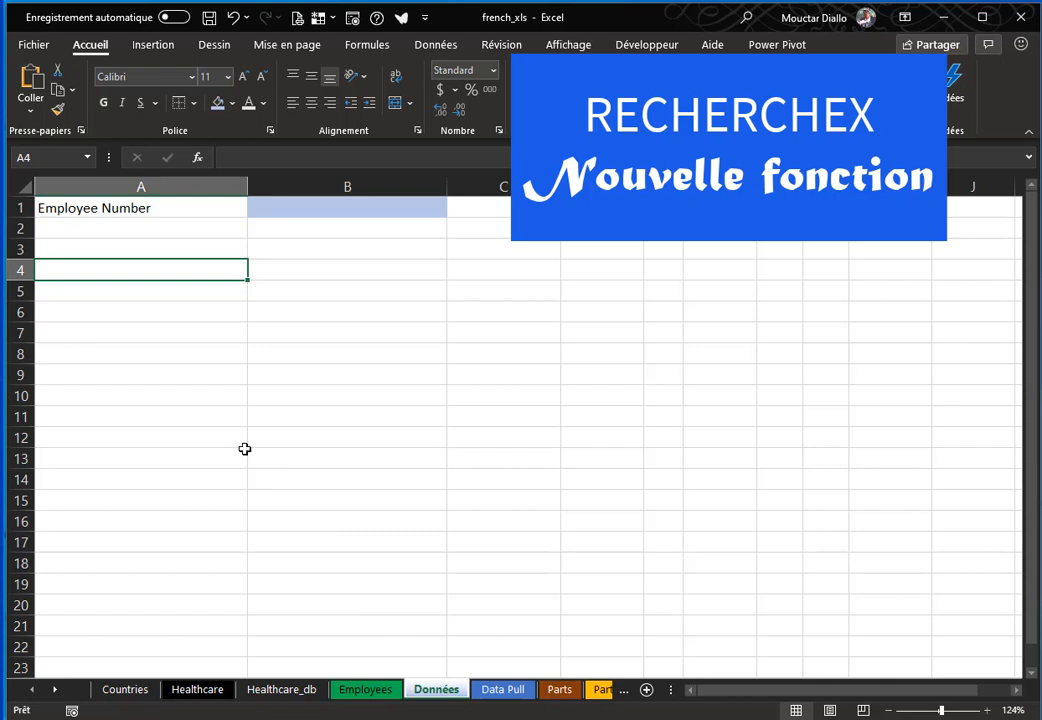
text(=)
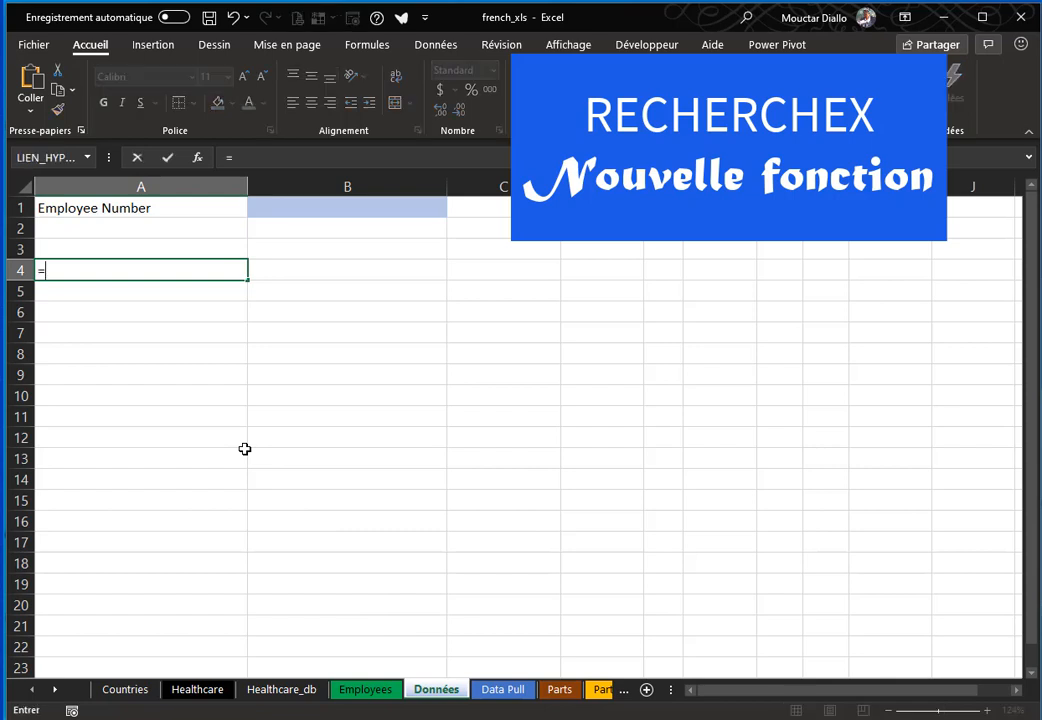
text(r)
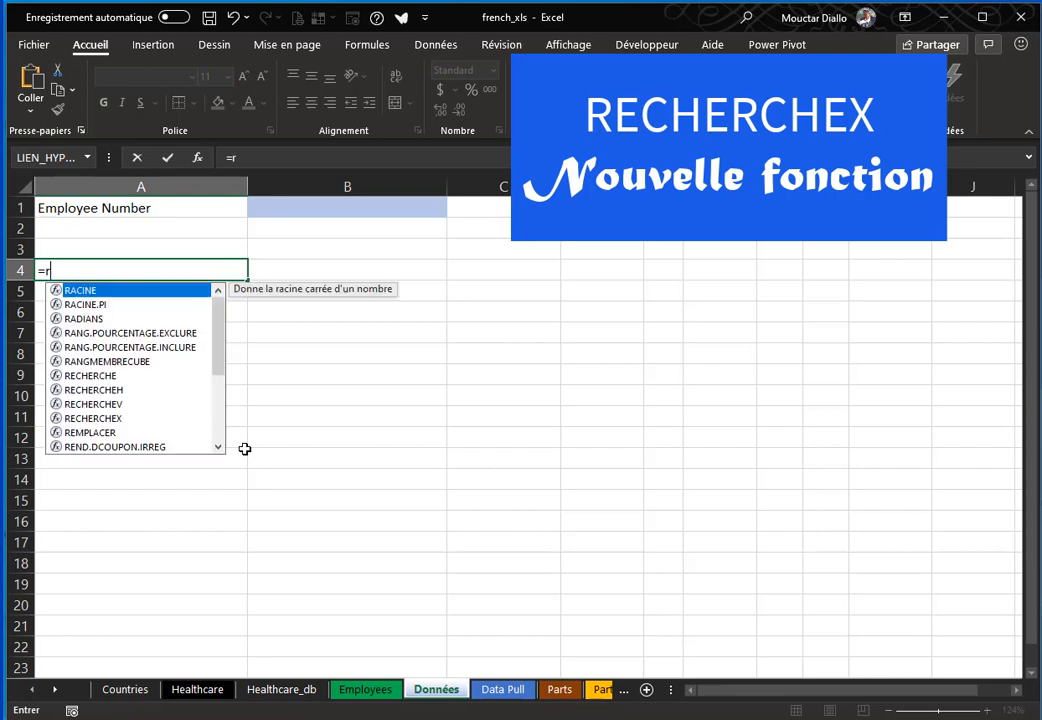
double_click(100, 419)
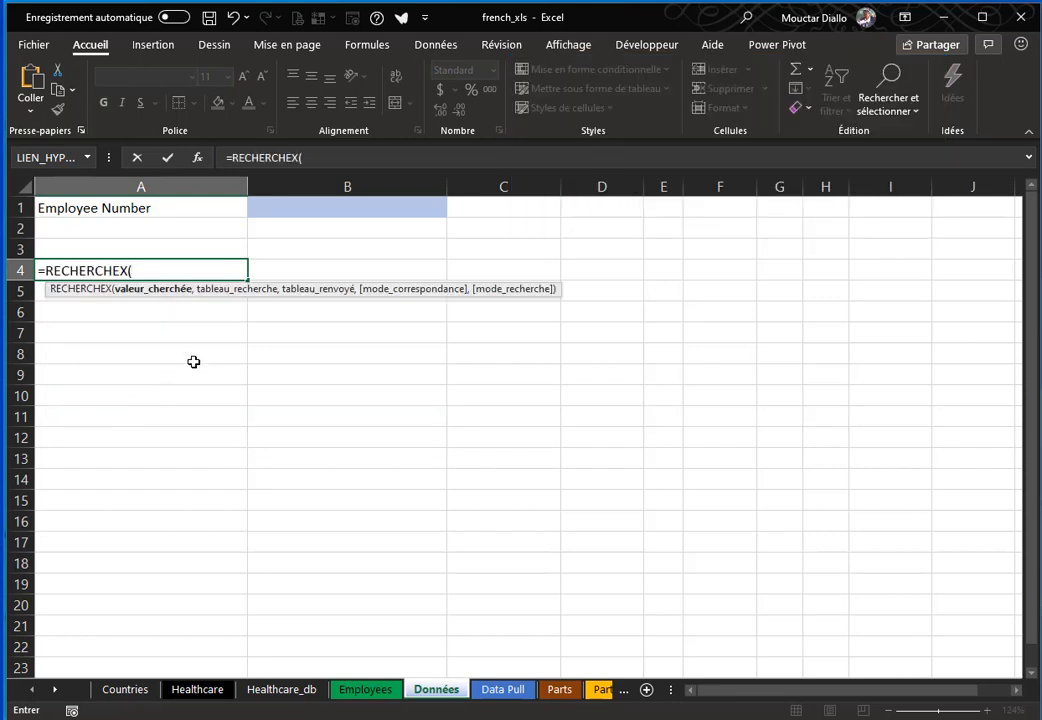
click(312, 208)
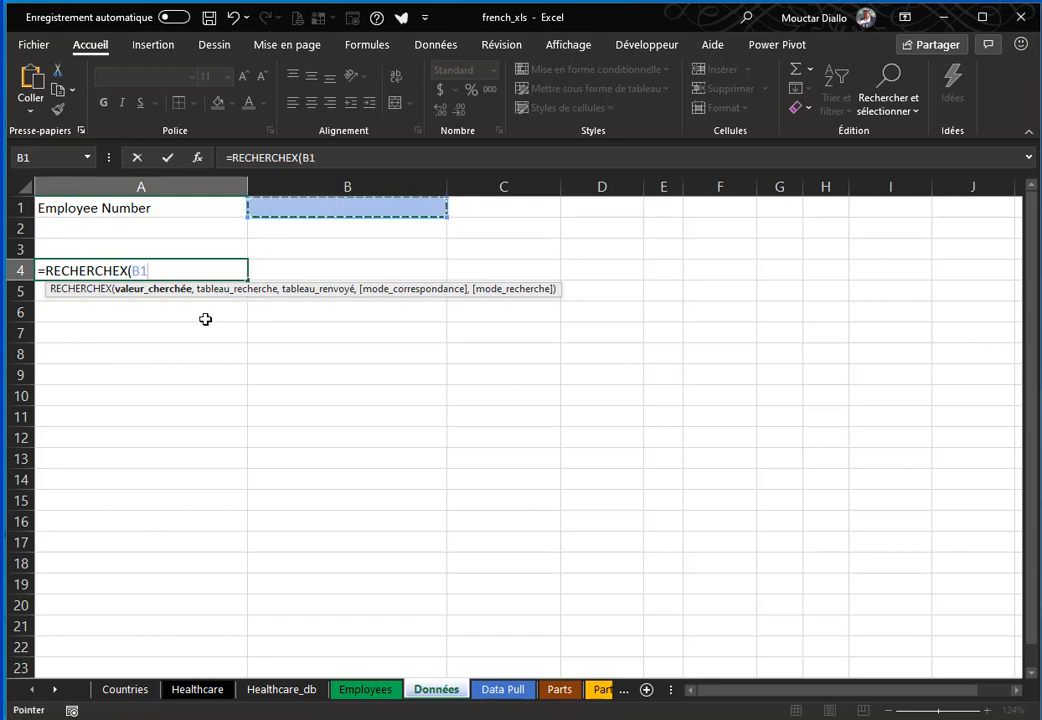
key(F4)
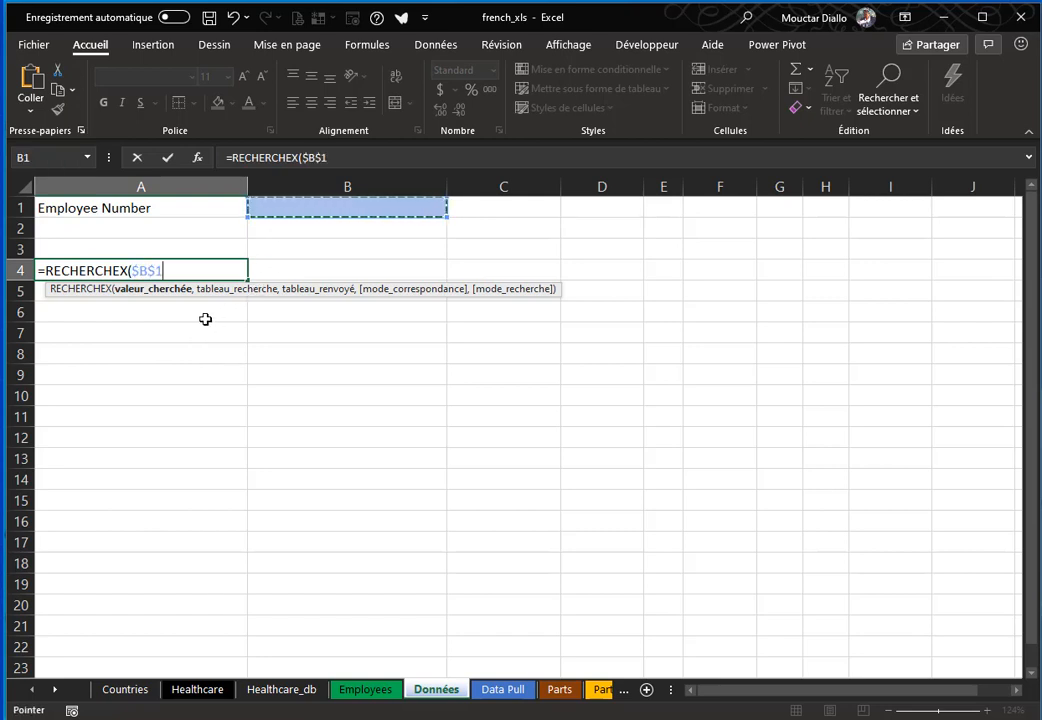
text(,)
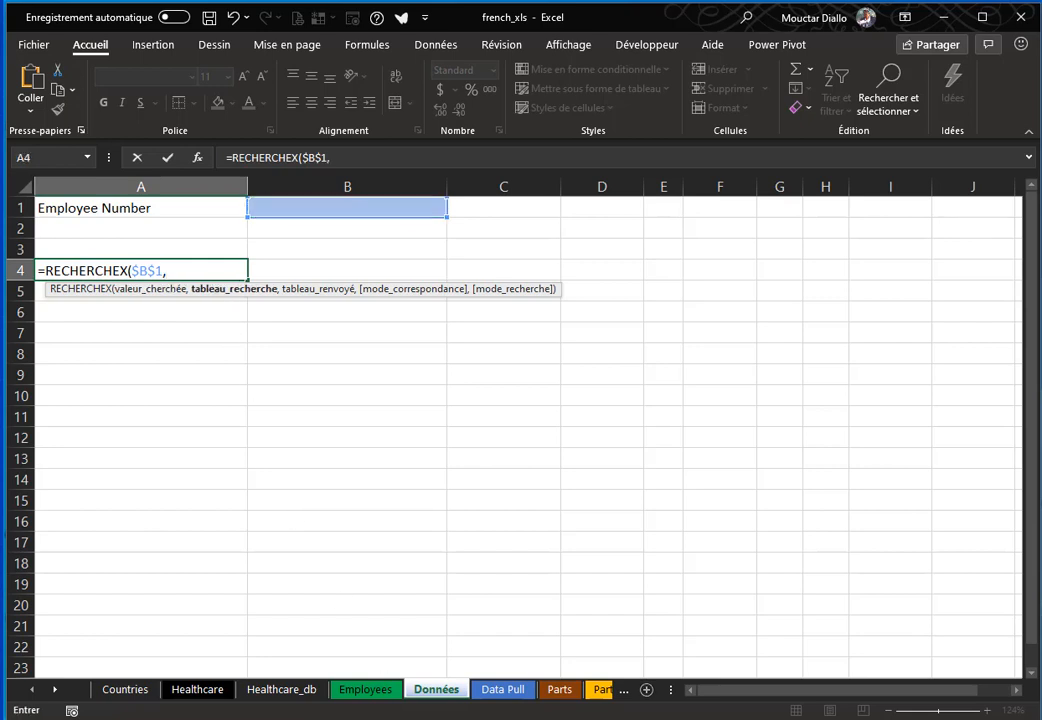
Set the formula's lookup array to the Employee Number column, Employees!$F$2:$F$201
click(363, 692)
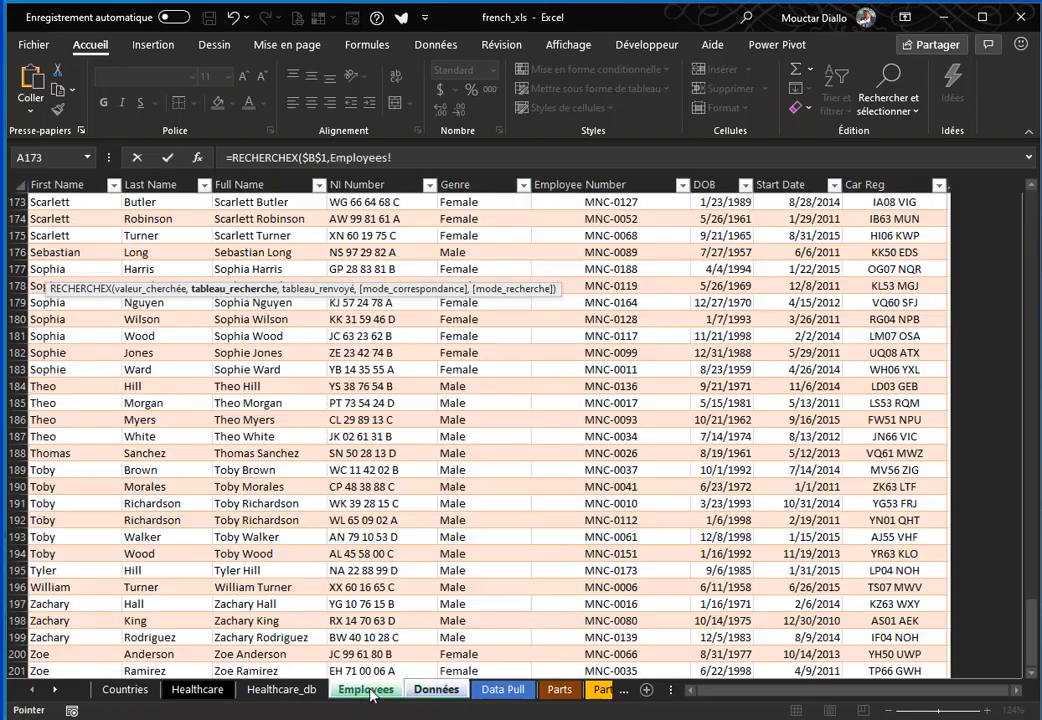
drag(1036, 595, 1036, 194)
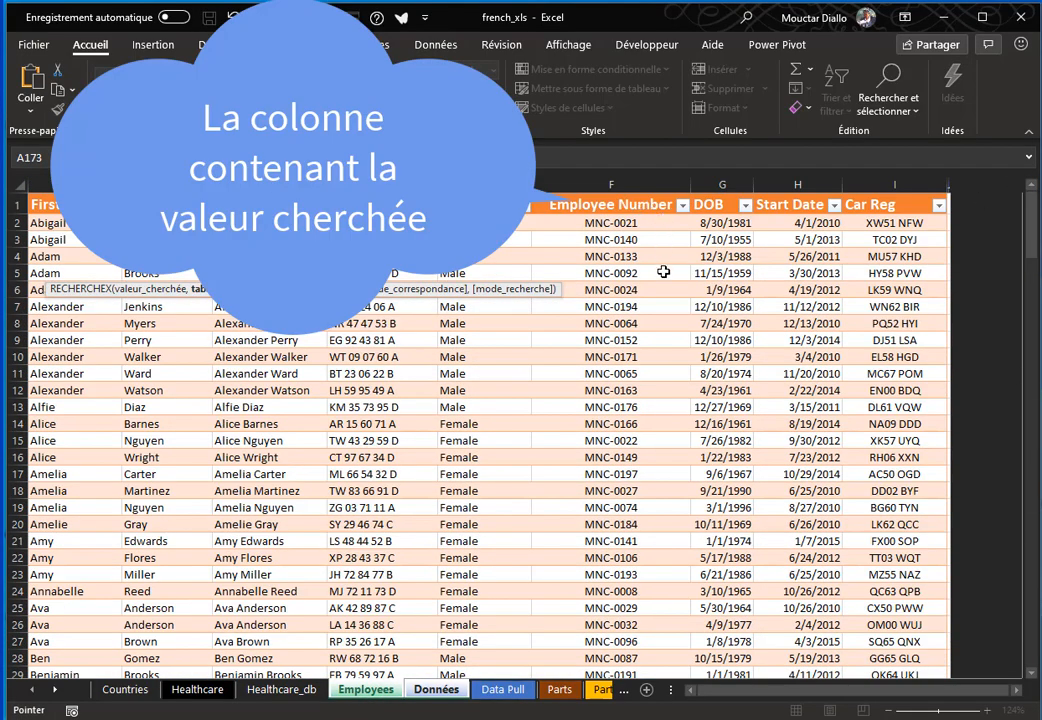
click(608, 224)
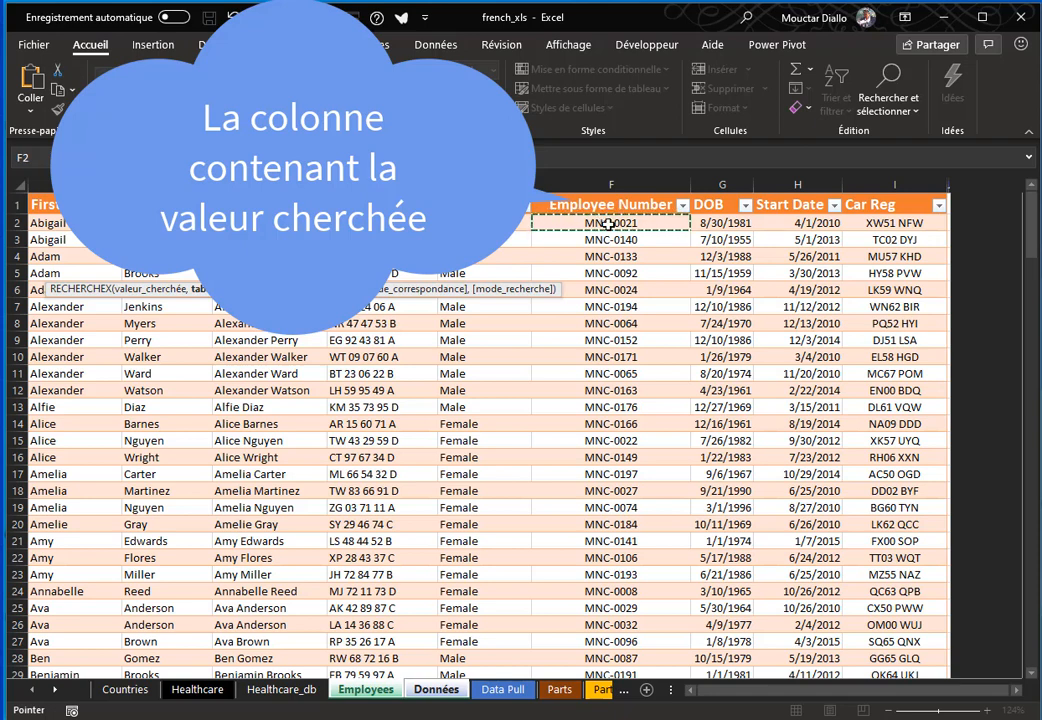
key(ctrl+shift+Down)
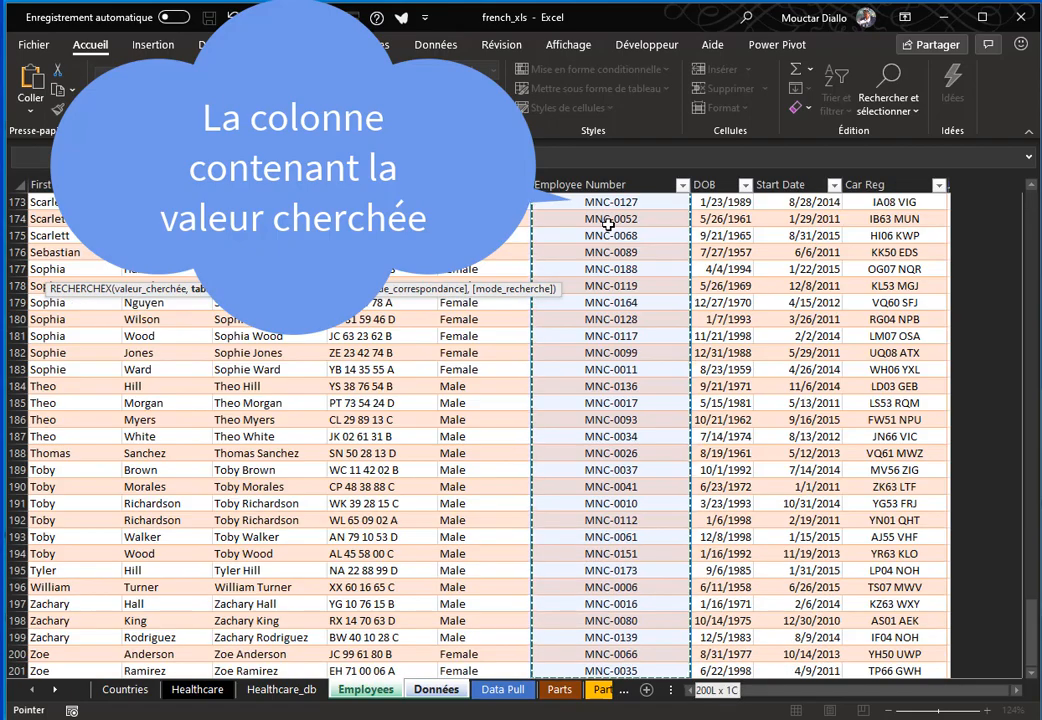
key(ctrl+shift+Up)
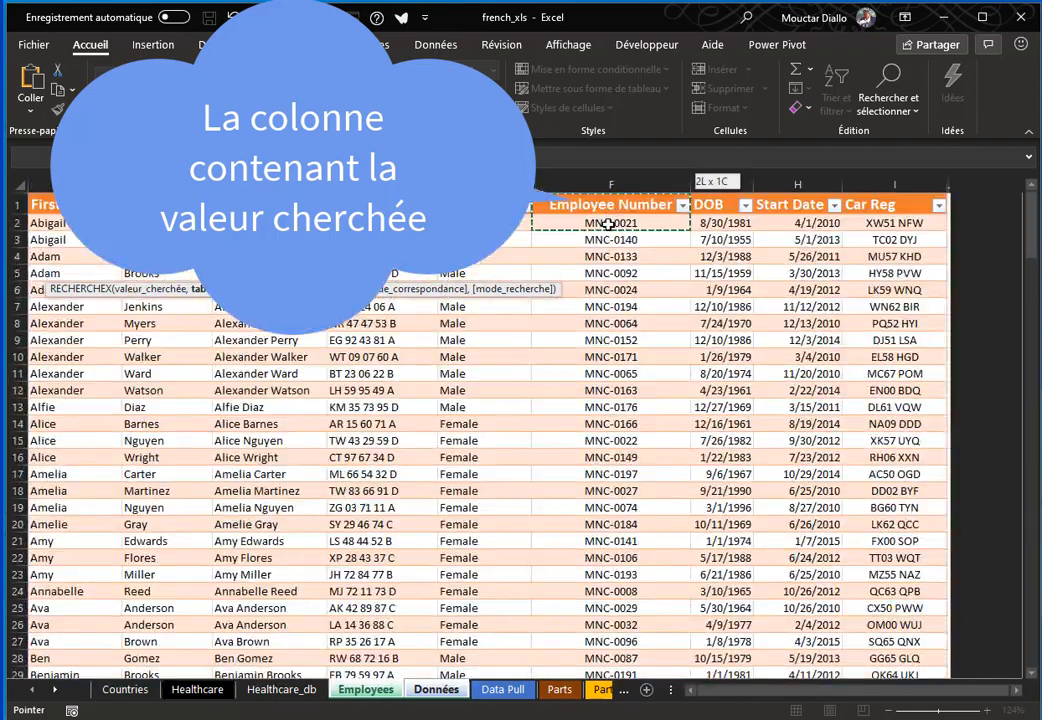
key(ctrl+shift+Down)
key(ctrl+shift+Down)
key(ctrl+shift+Up)
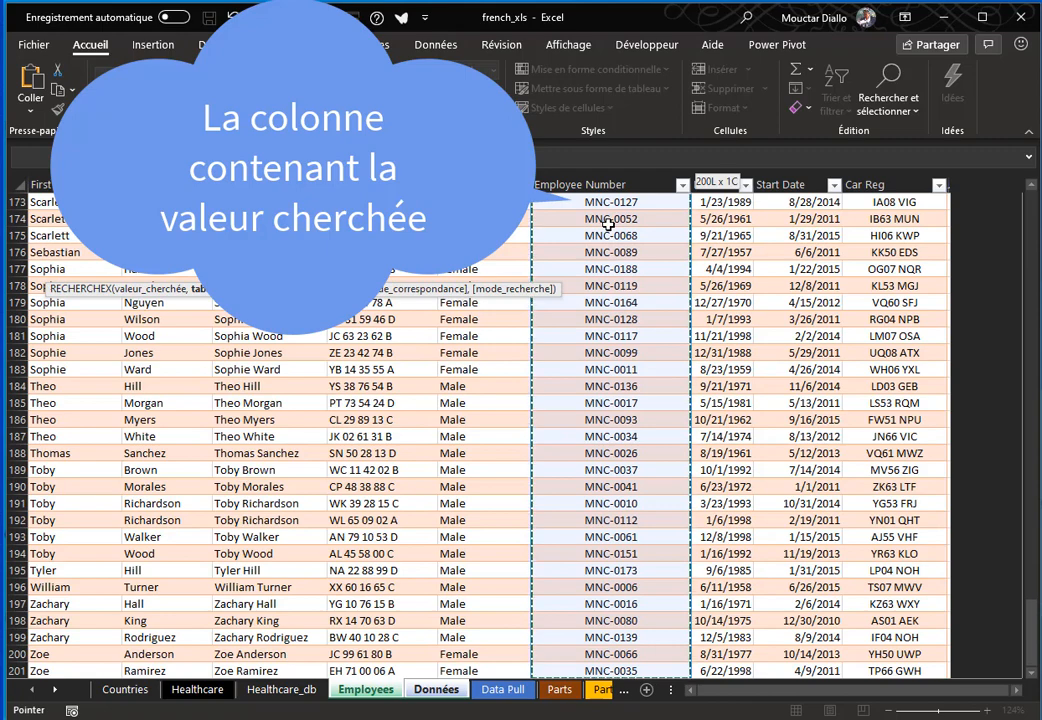
key(shift+Up)
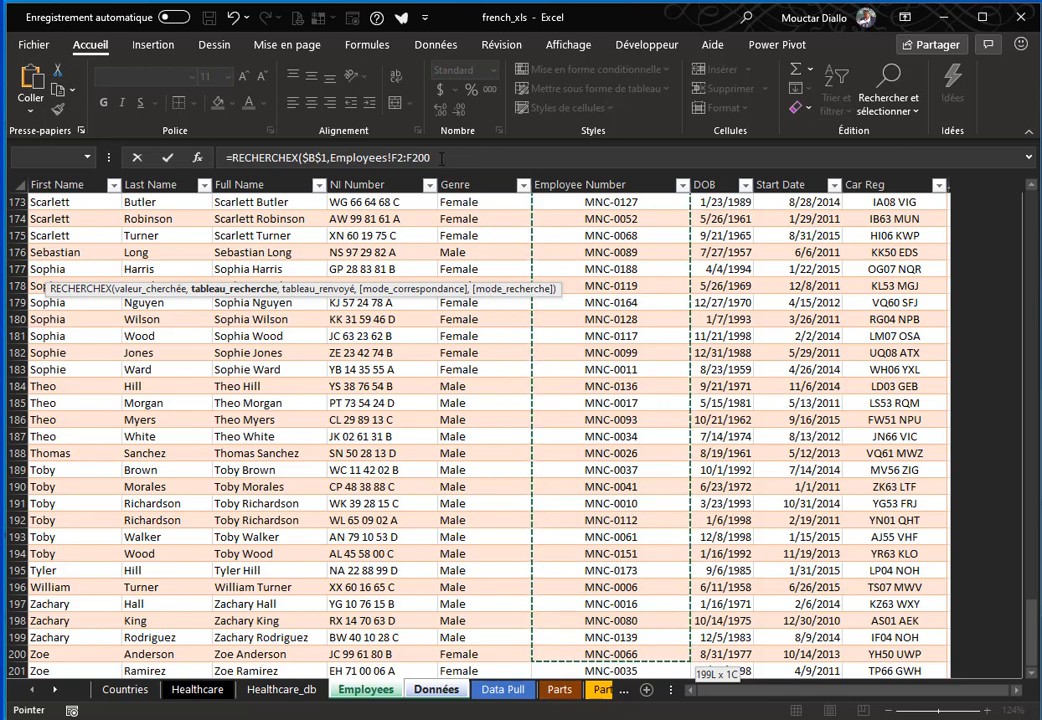
key(F4)
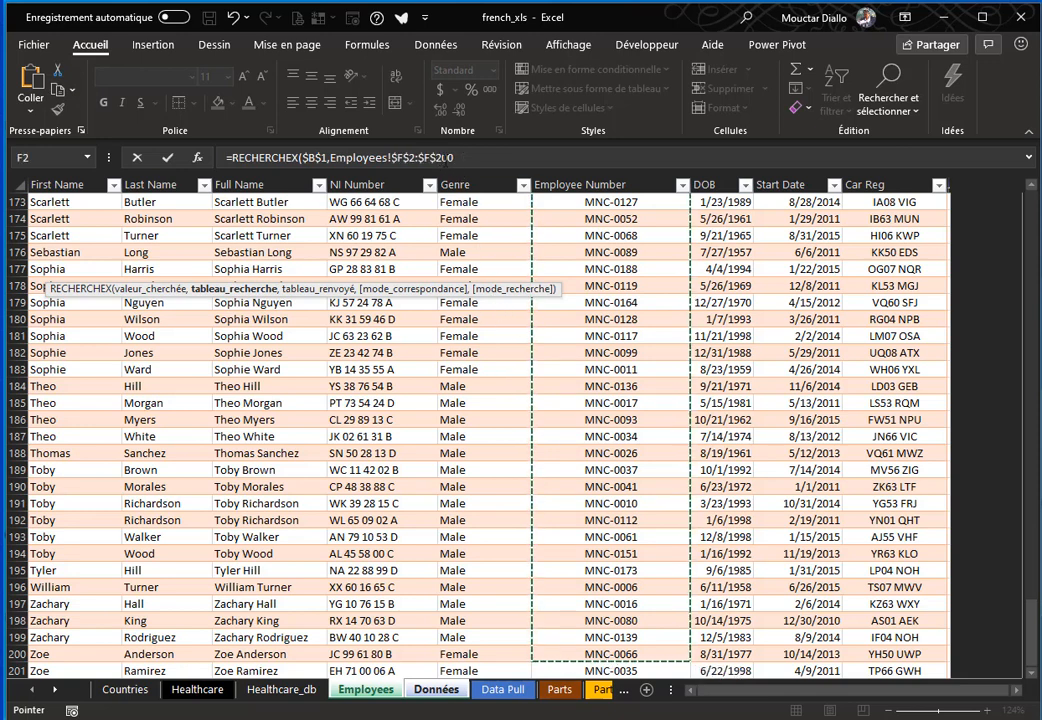
click(452, 157)
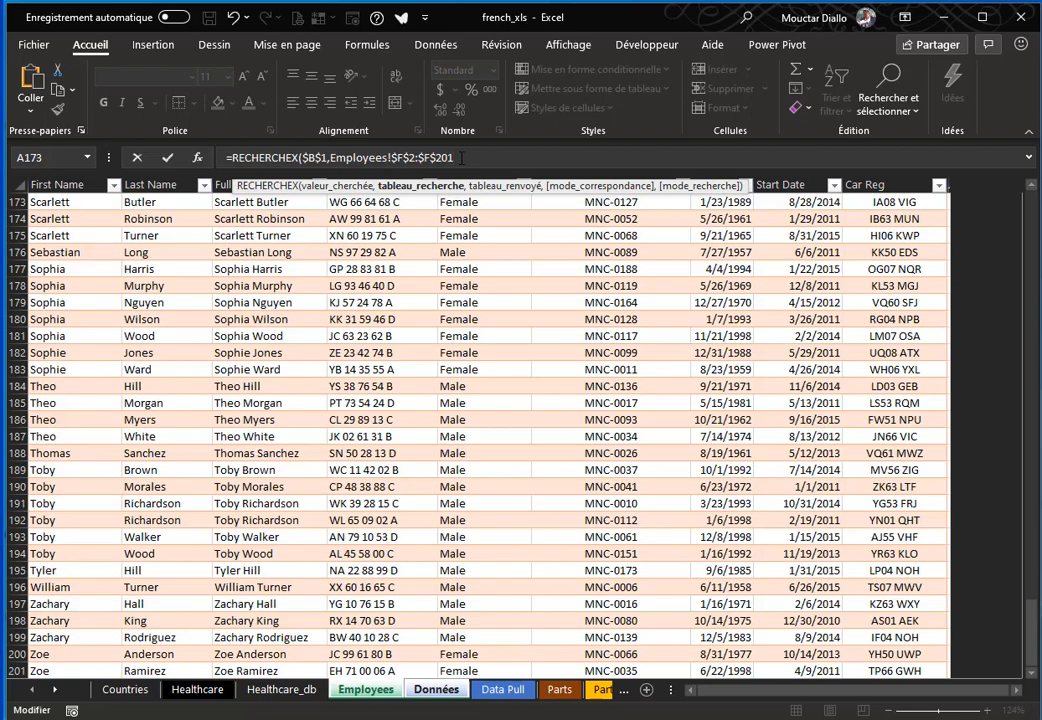
text(,)
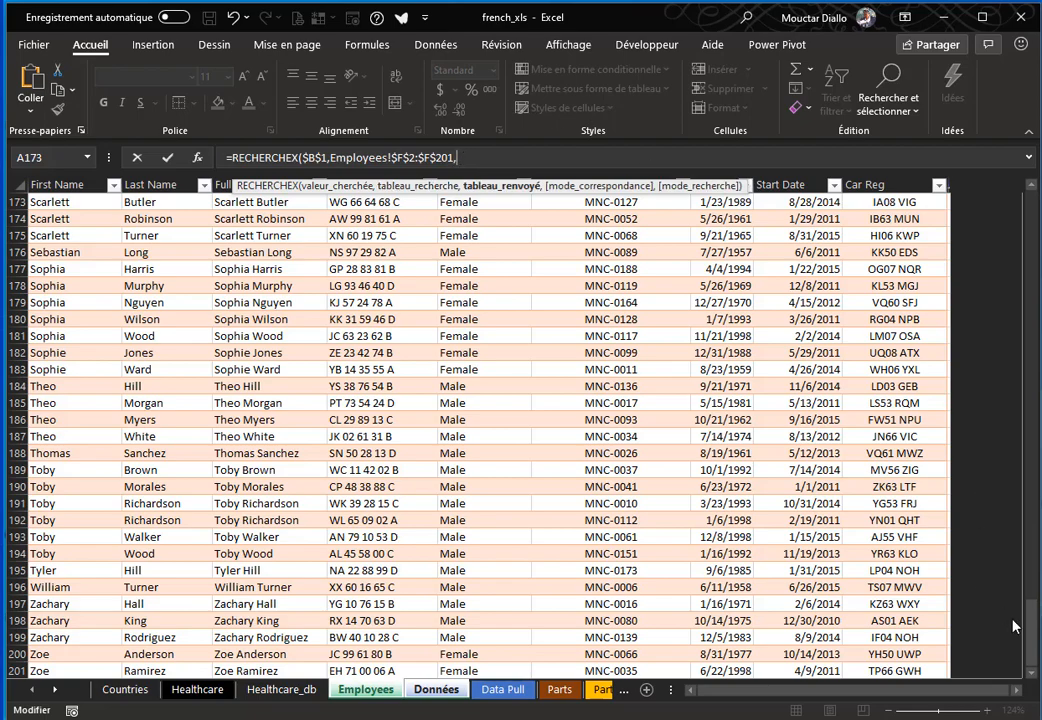
Set the formula's return array to all employee columns, Employees!A$2:I$201, with only the rows locked
drag(1036, 636, 1025, 172)
click(50, 223)
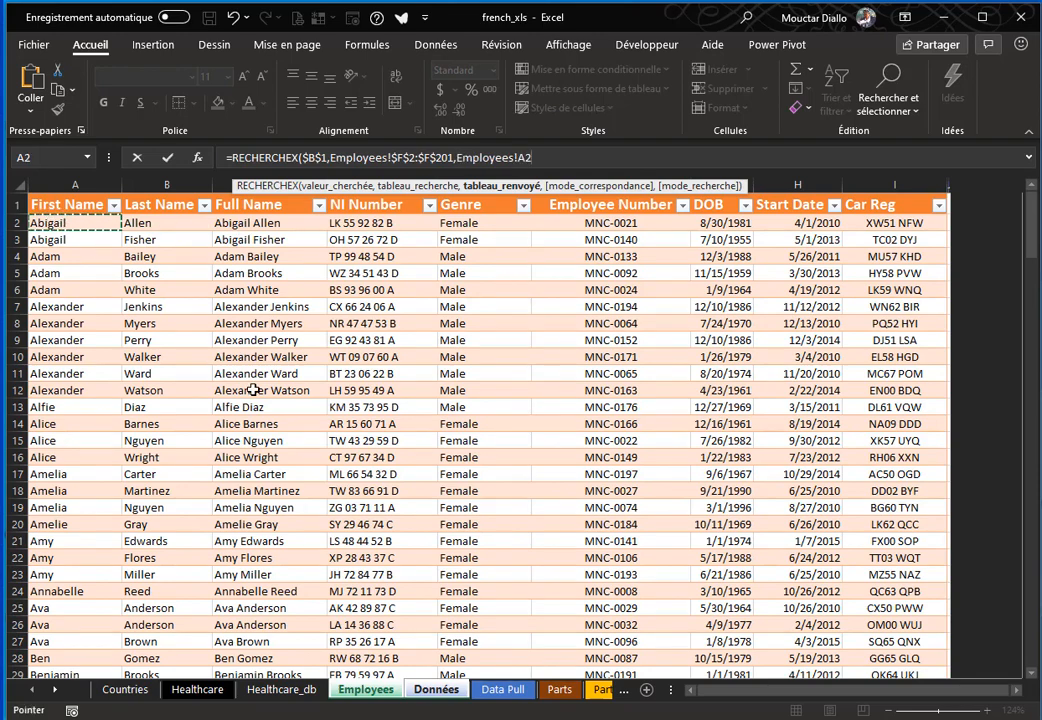
key(ctrl+shift+End)
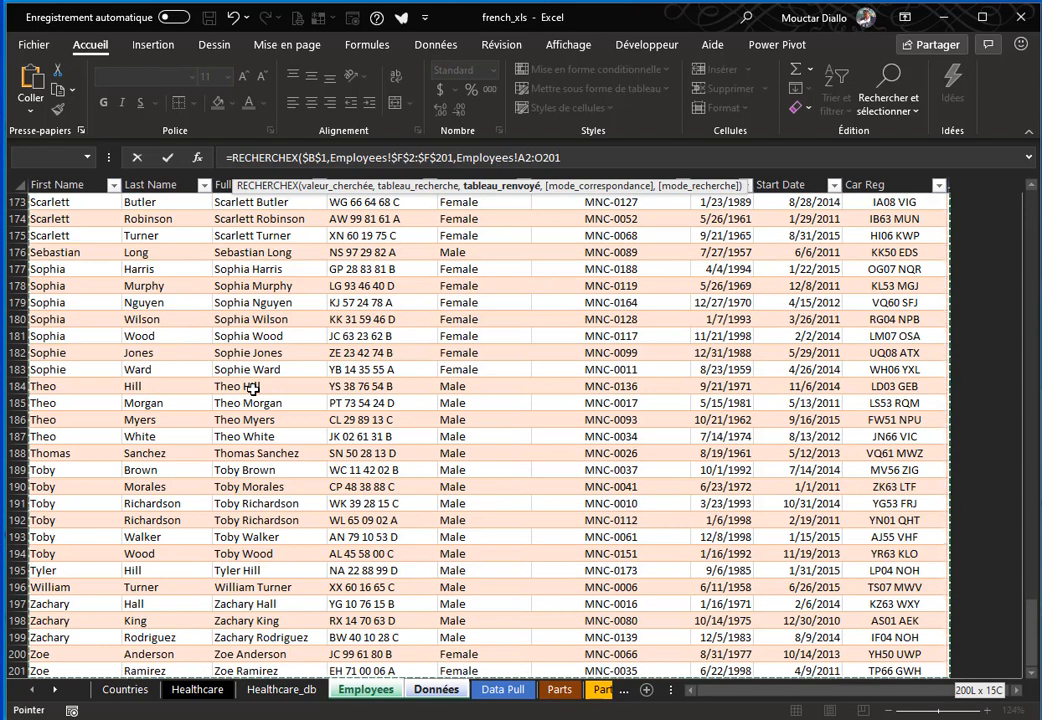
shift+click(884, 656)
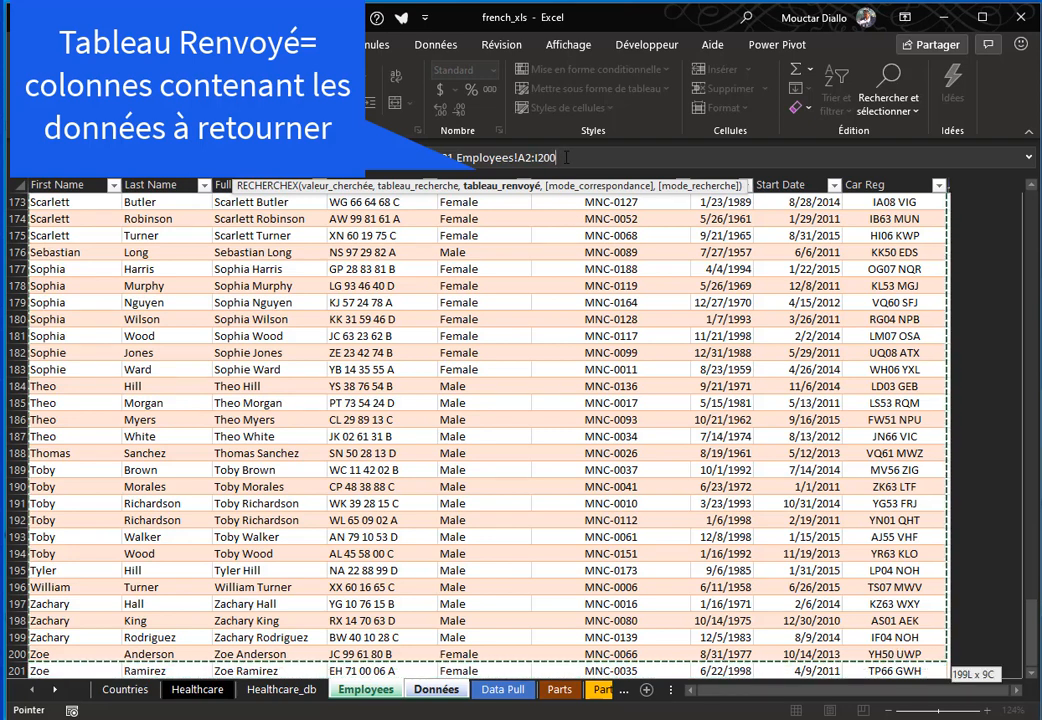
key(F4)
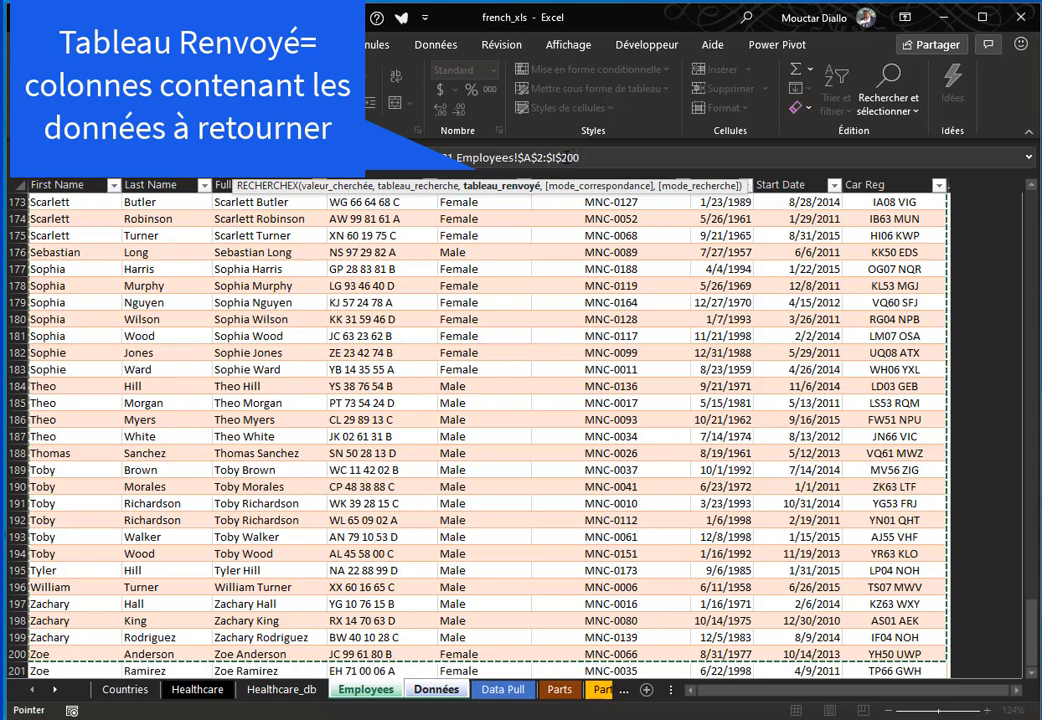
key(F4)
key(BackSpace)
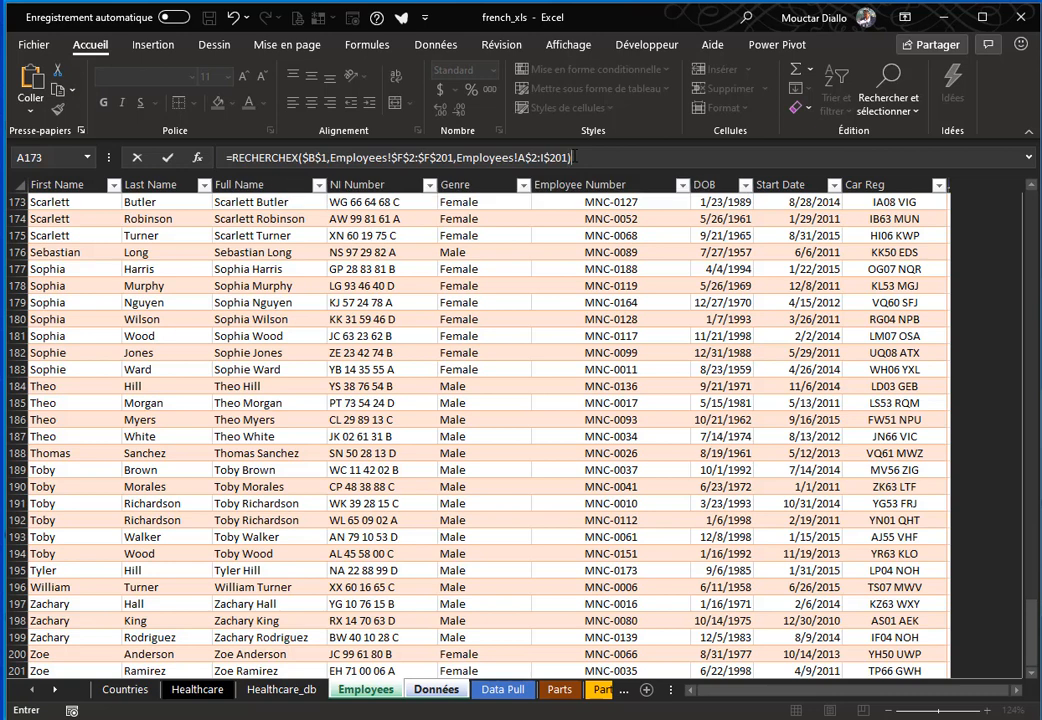
Review the optional match mode choices (mode_correspondance) of RECHERCHEX and leave that argument out
key(BackSpace)
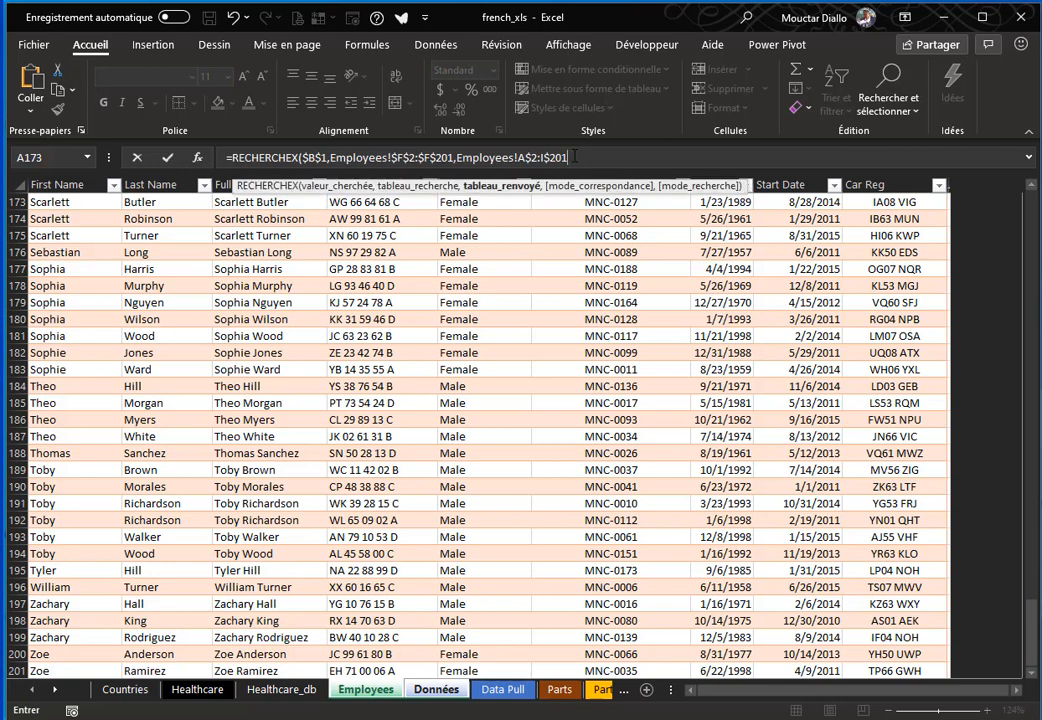
text(,)
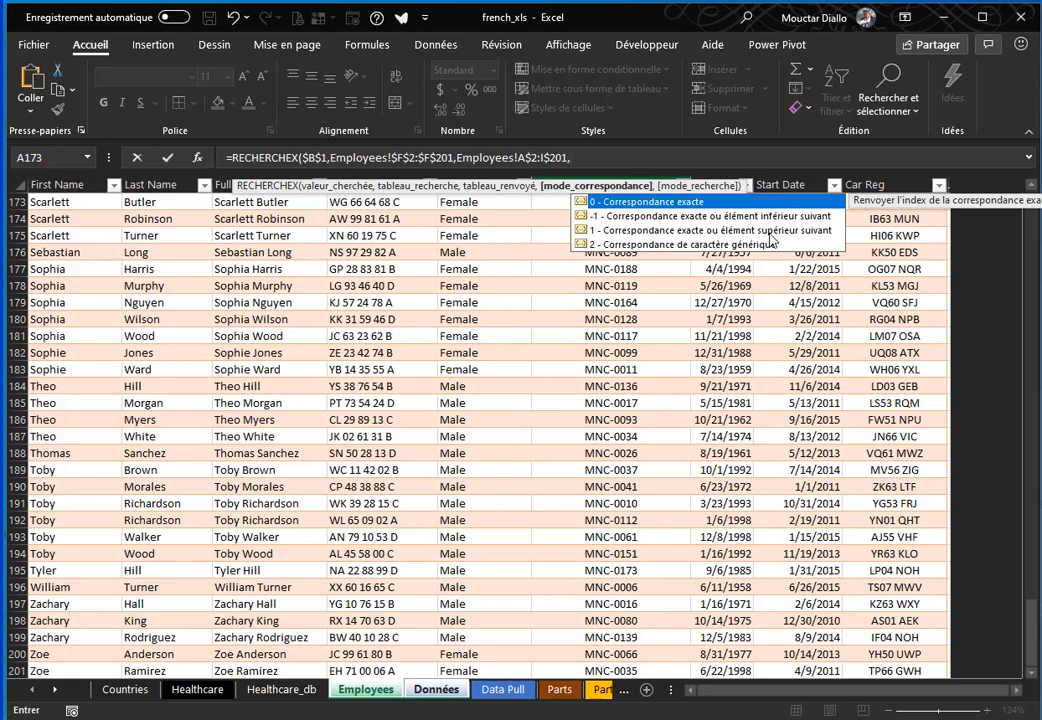
click(594, 157)
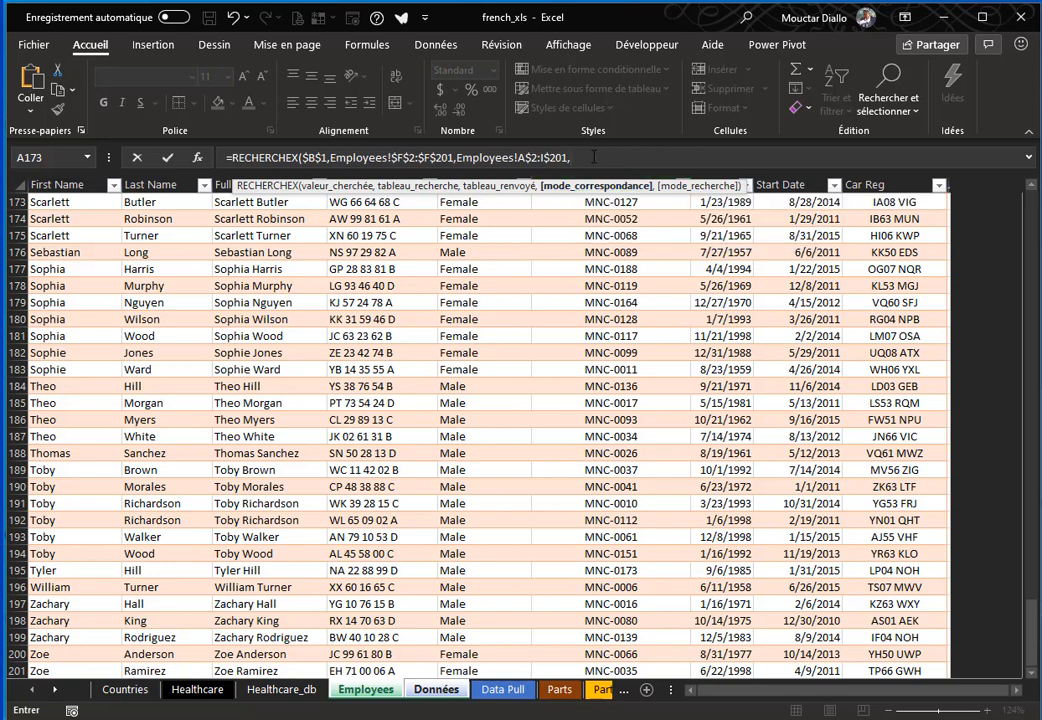
key(BackSpace)
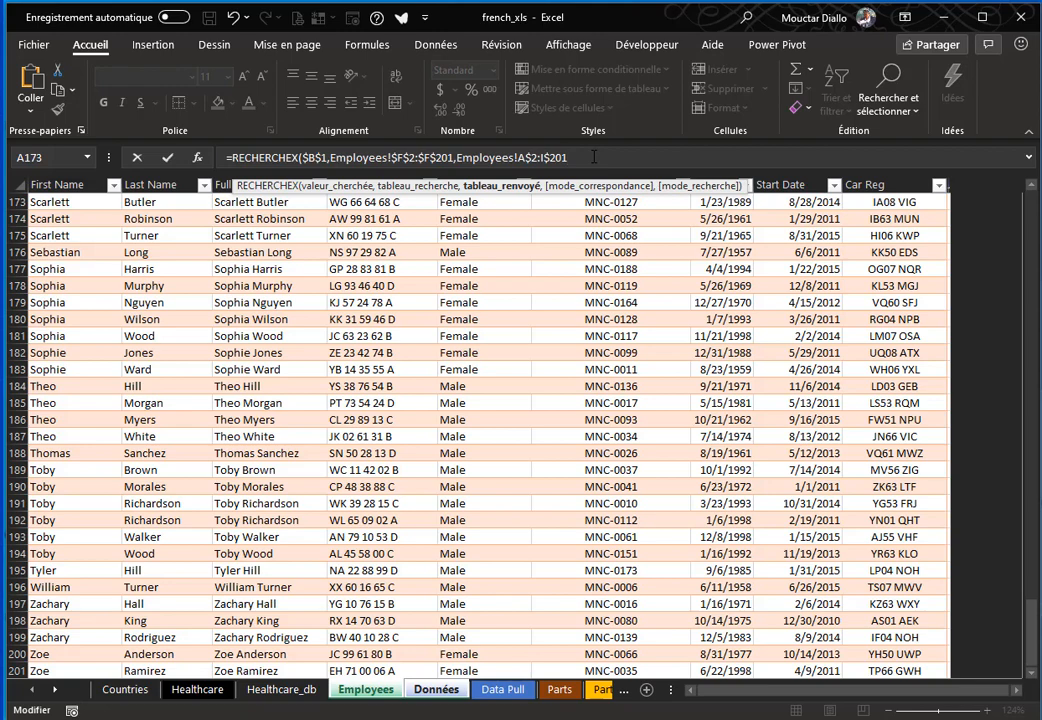
Close and enter the RECHERCHEX formula in A4, and select the Employee Number dropdown cell B1
text())
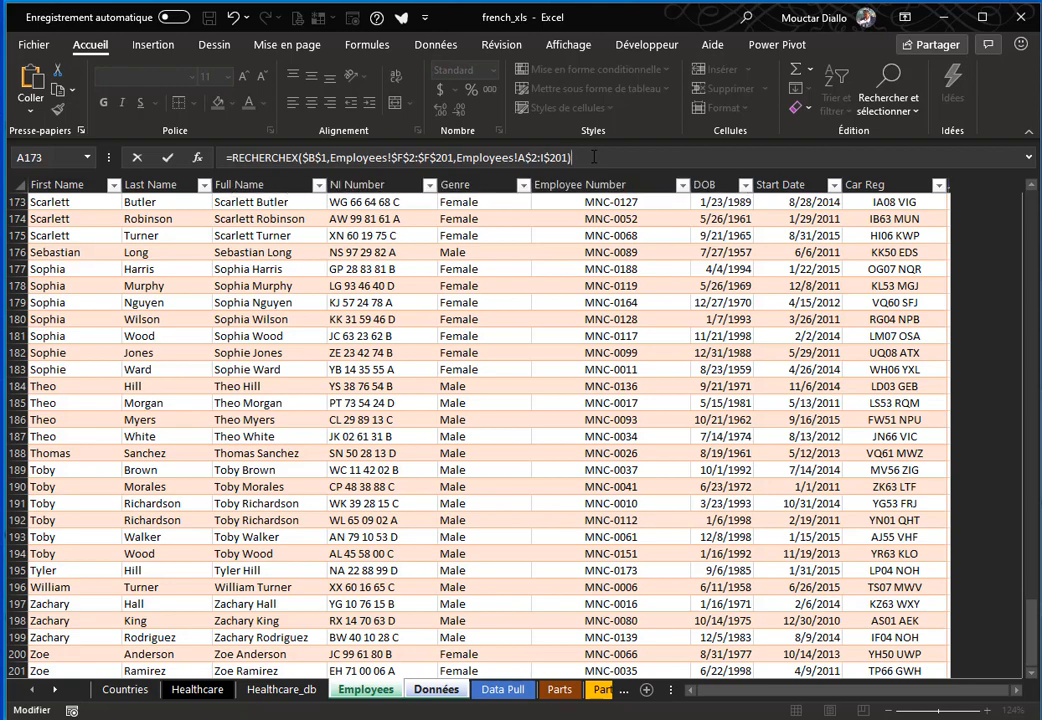
key(Tab)
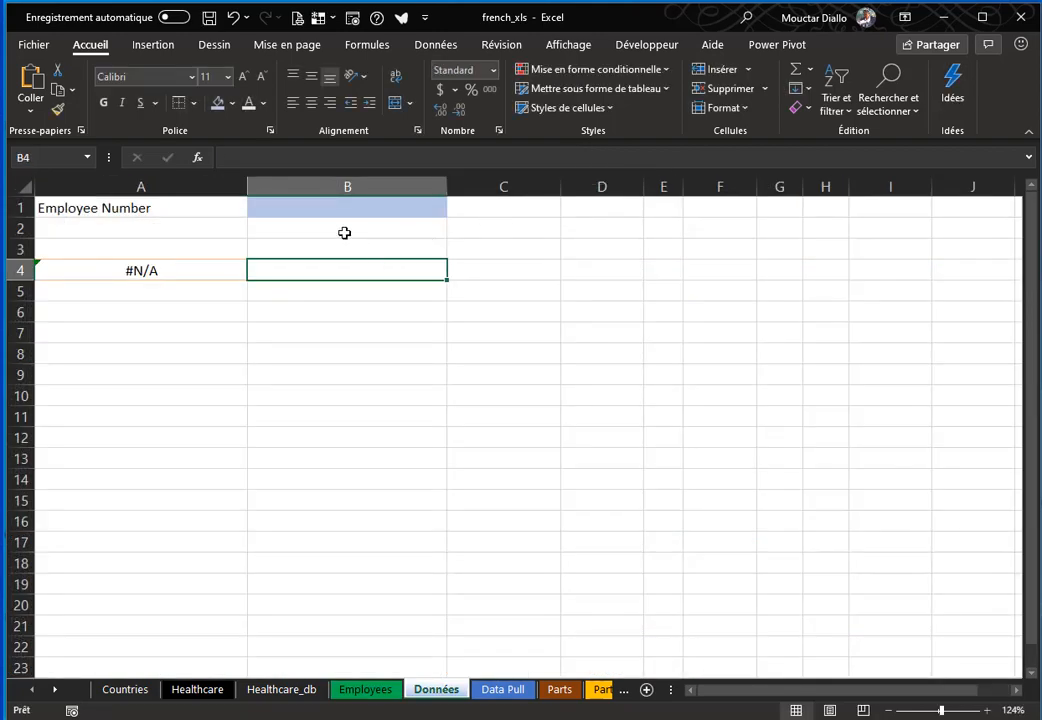
click(321, 208)
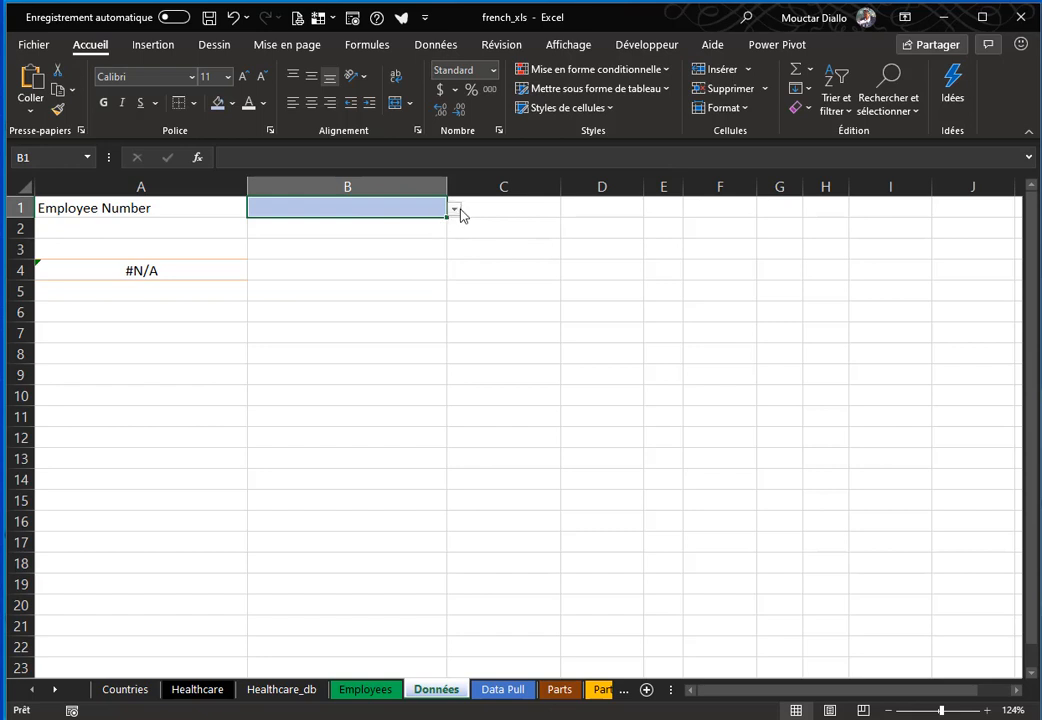
Pick an Employee Number from the dropdown list in B1 to test the RECHERCHEX lookup in A4
click(455, 209)
click(334, 240)
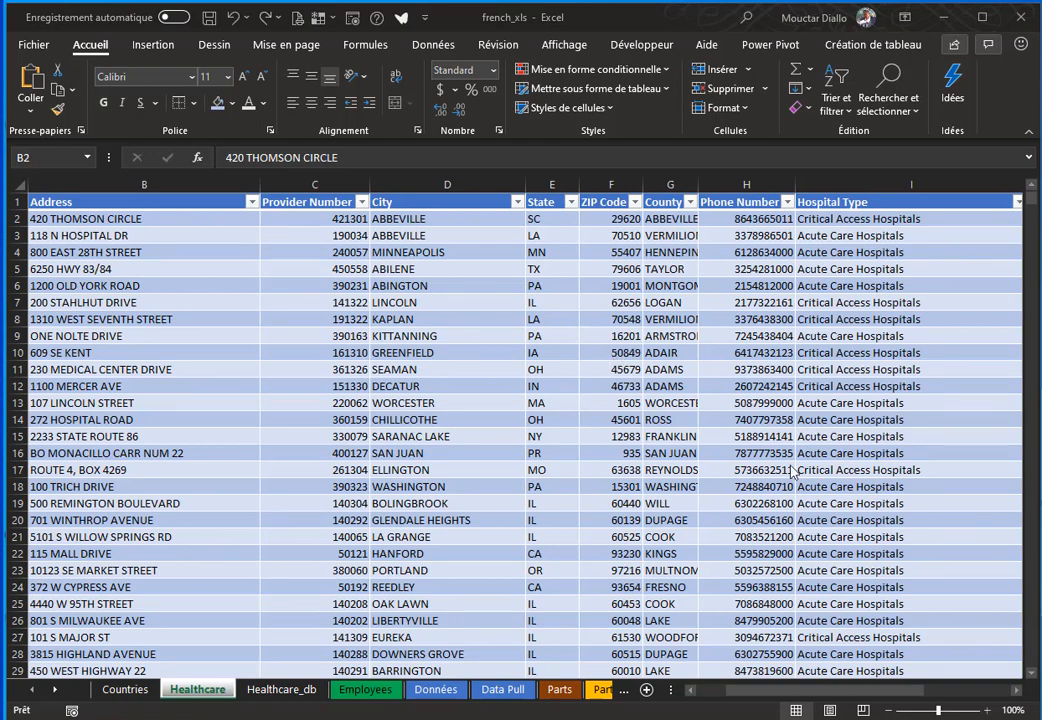
Examine the hospital table on the Healthcare sheet and the formulas behind the hospital fields of the Healthcare_db form
click(885, 694)
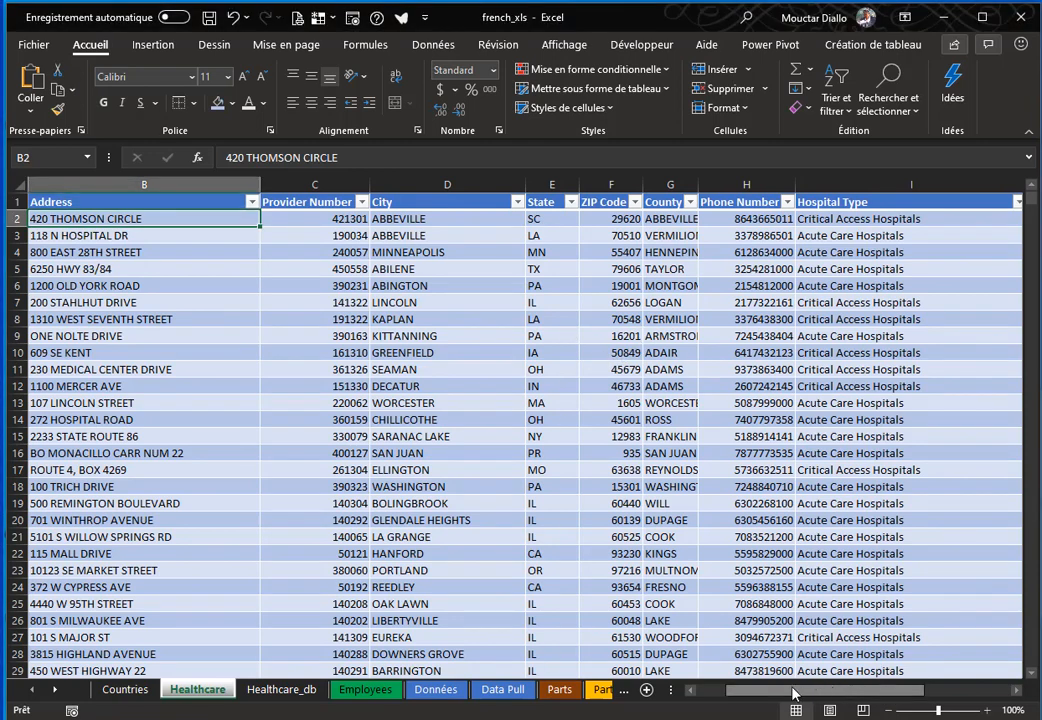
drag(792, 693, 770, 690)
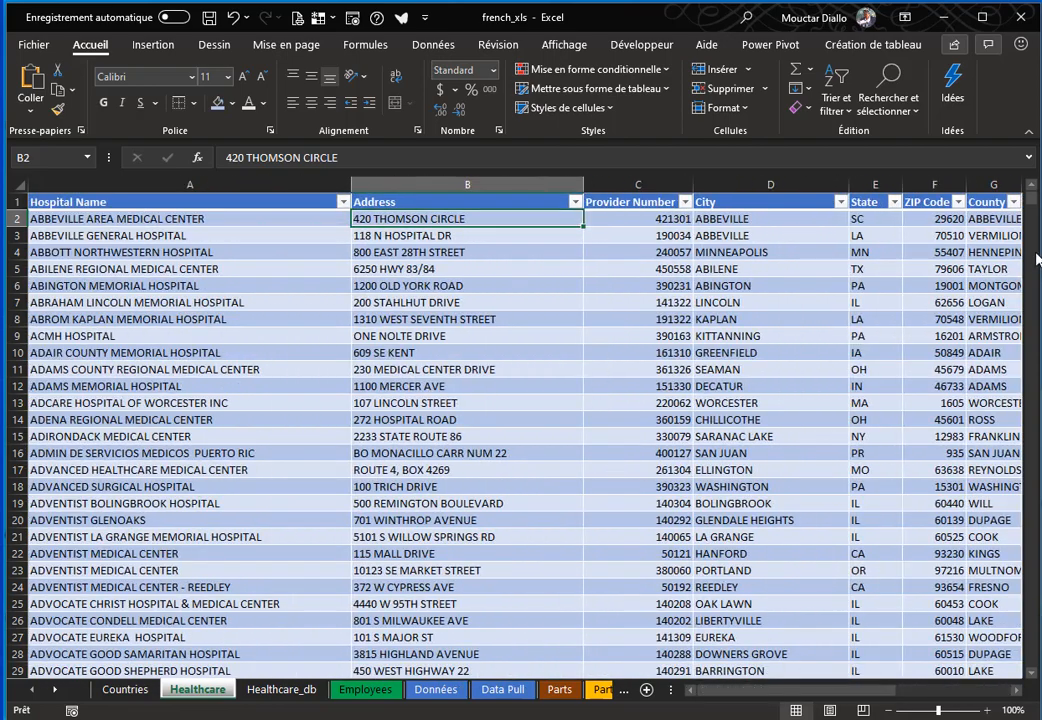
drag(1031, 200, 779, 350)
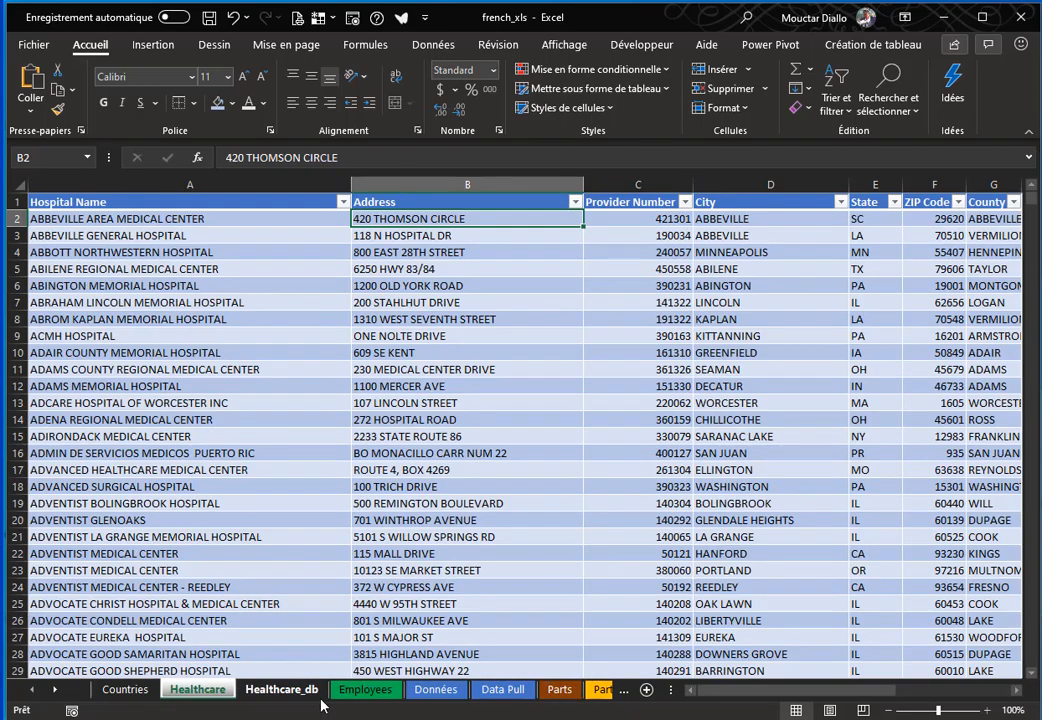
click(282, 690)
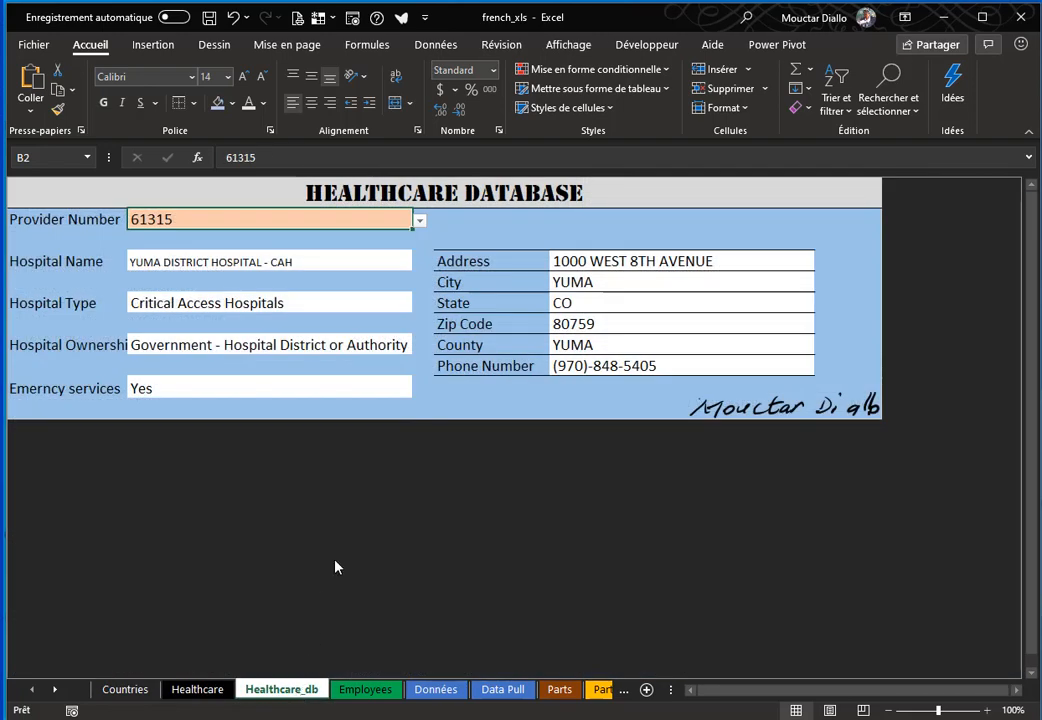
click(280, 262)
click(313, 300)
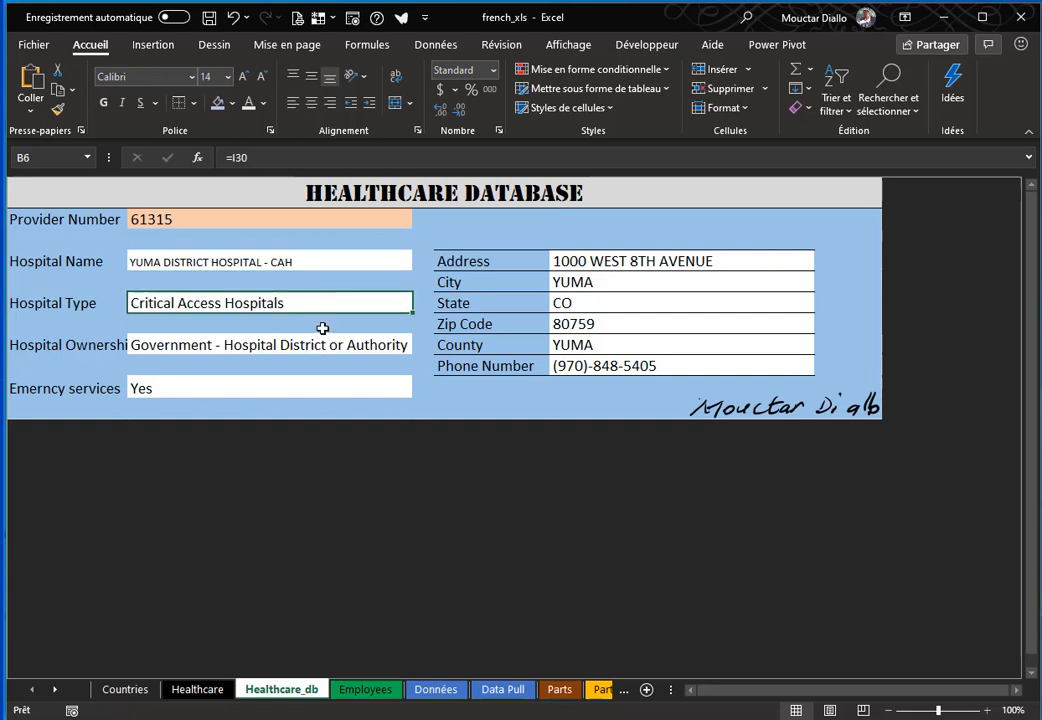
click(322, 347)
click(298, 396)
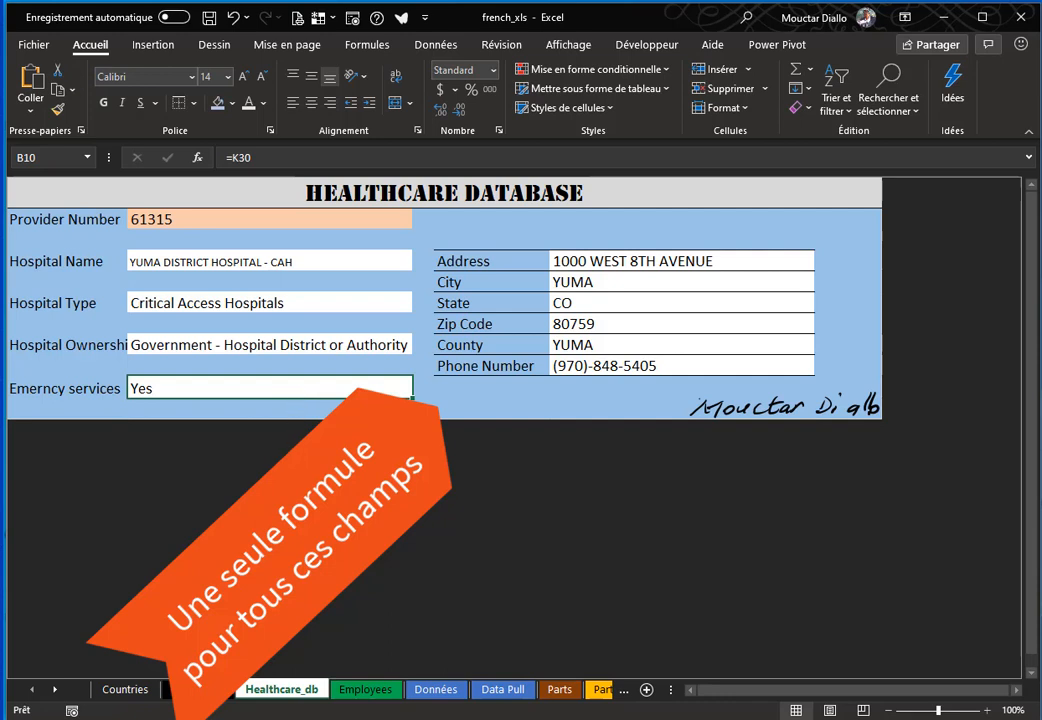
click(284, 343)
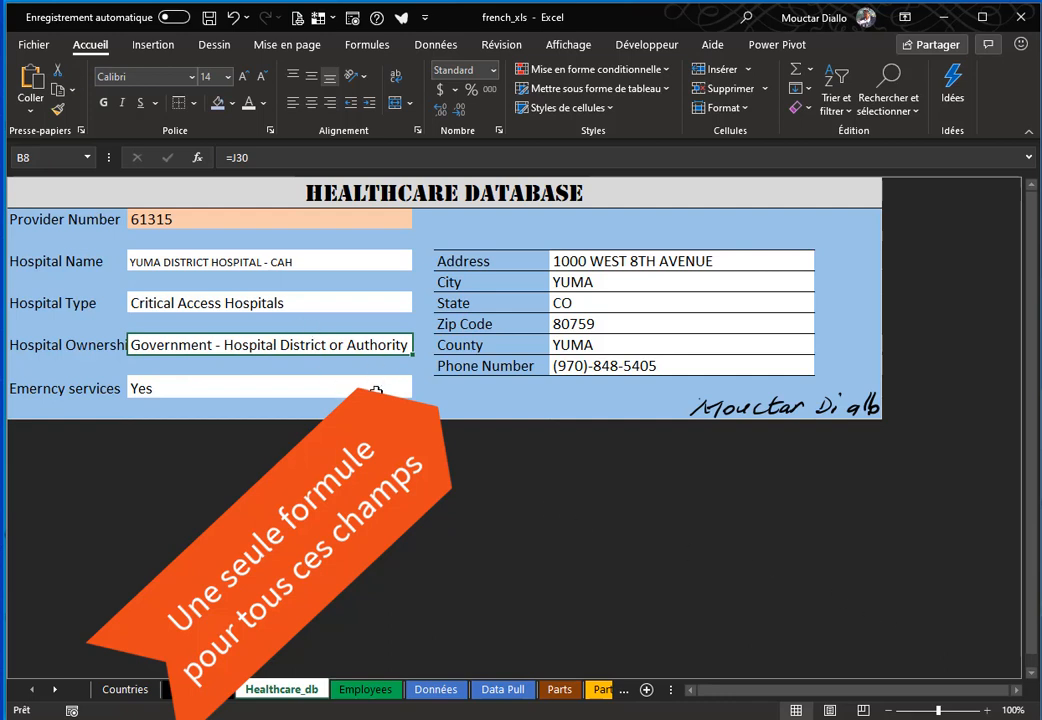
Test the Healthcare_db form by choosing Provider Numbers 320060, 281336 and 21301 in turn
click(328, 217)
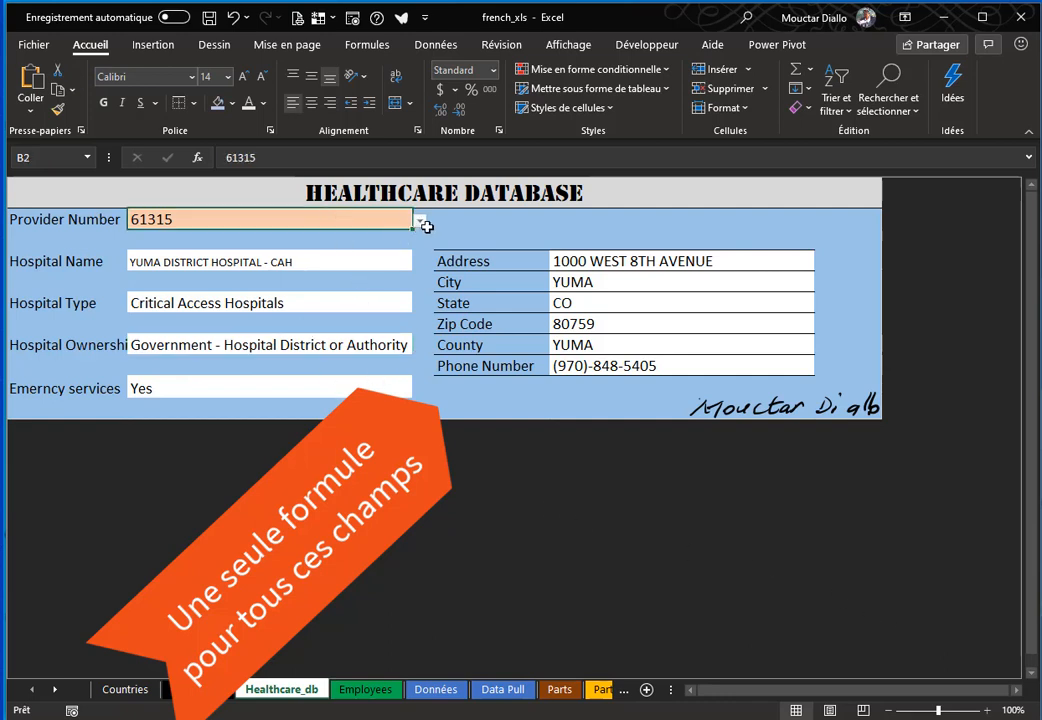
click(420, 221)
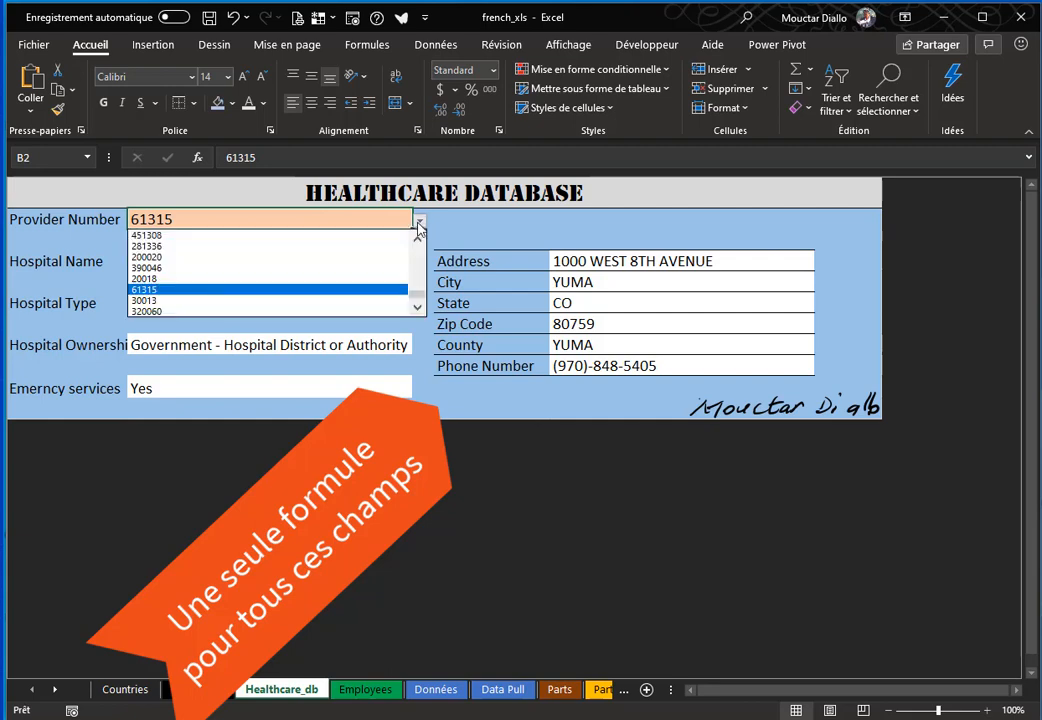
click(220, 312)
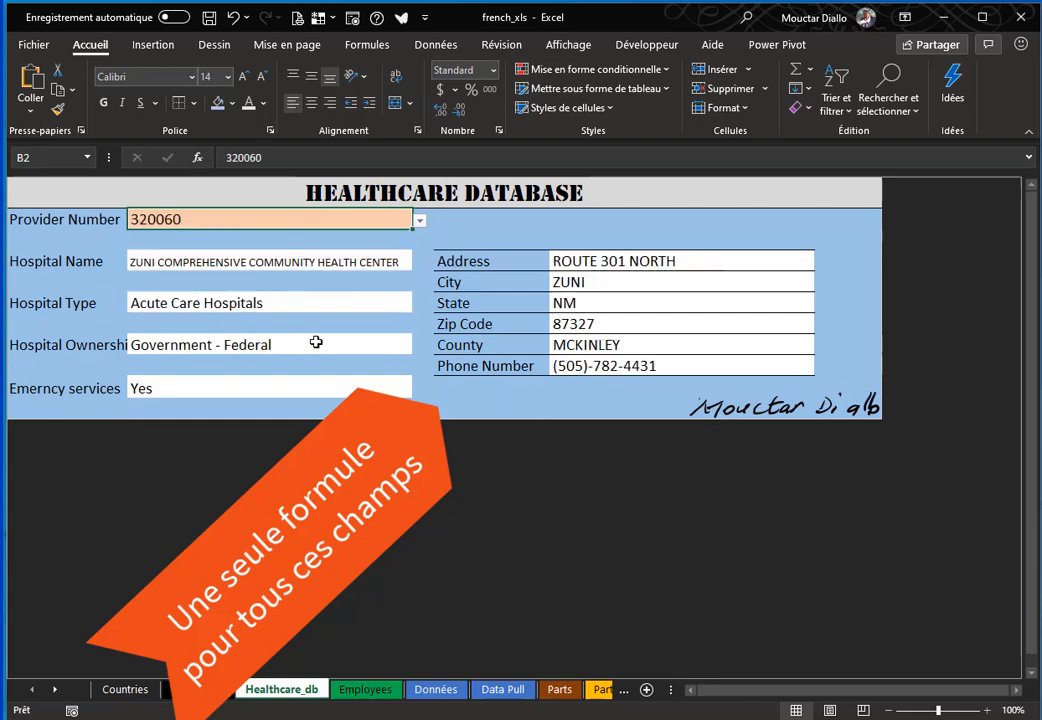
click(420, 221)
click(253, 247)
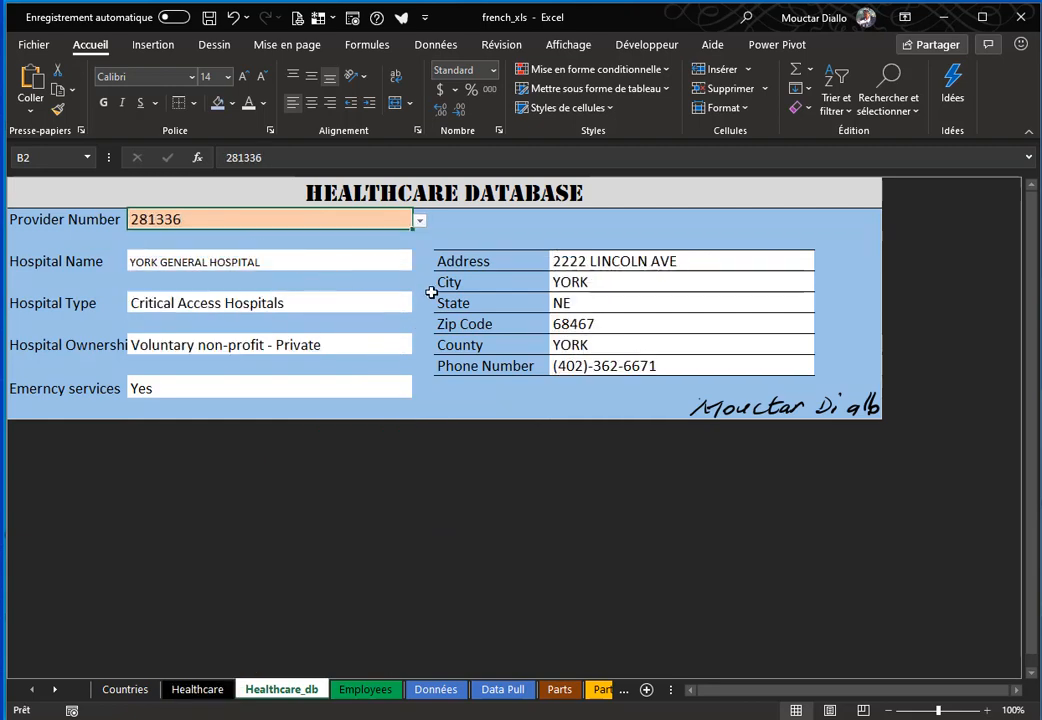
click(421, 223)
drag(418, 295, 418, 281)
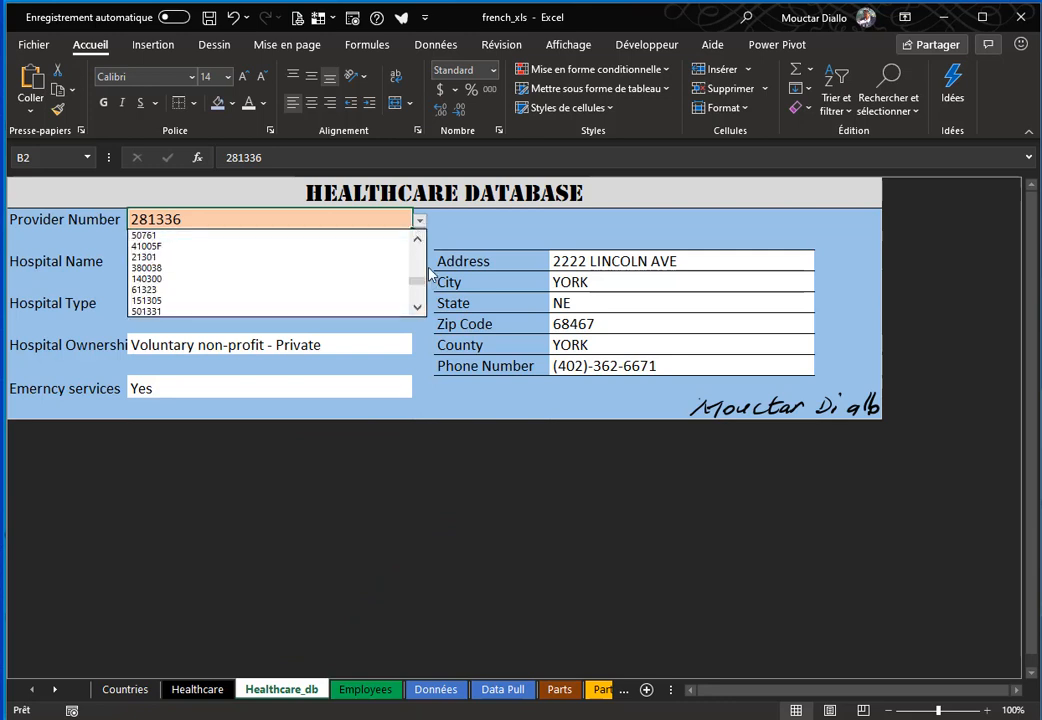
click(206, 258)
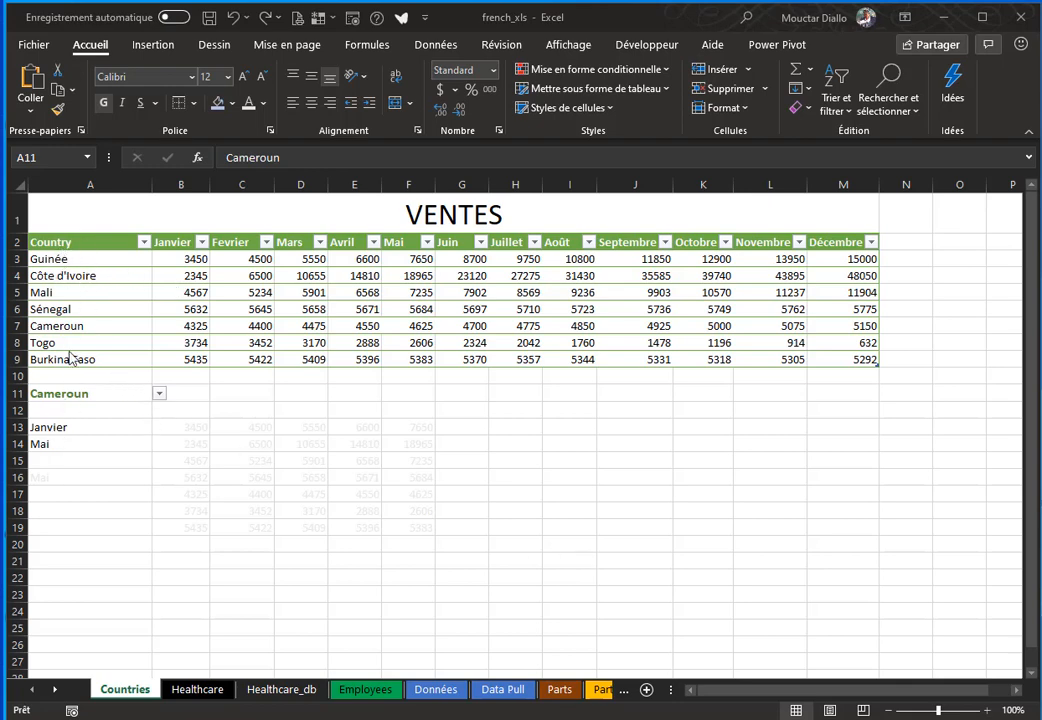
Choose Guinée as the country in A11 of the Countries sheet
click(70, 391)
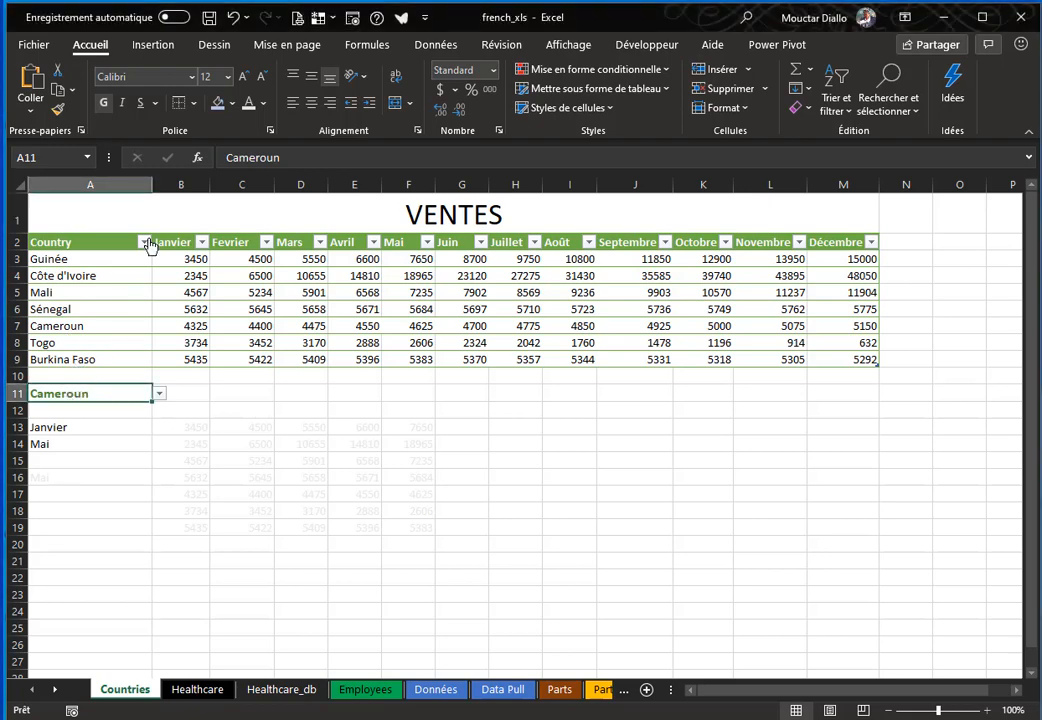
click(159, 394)
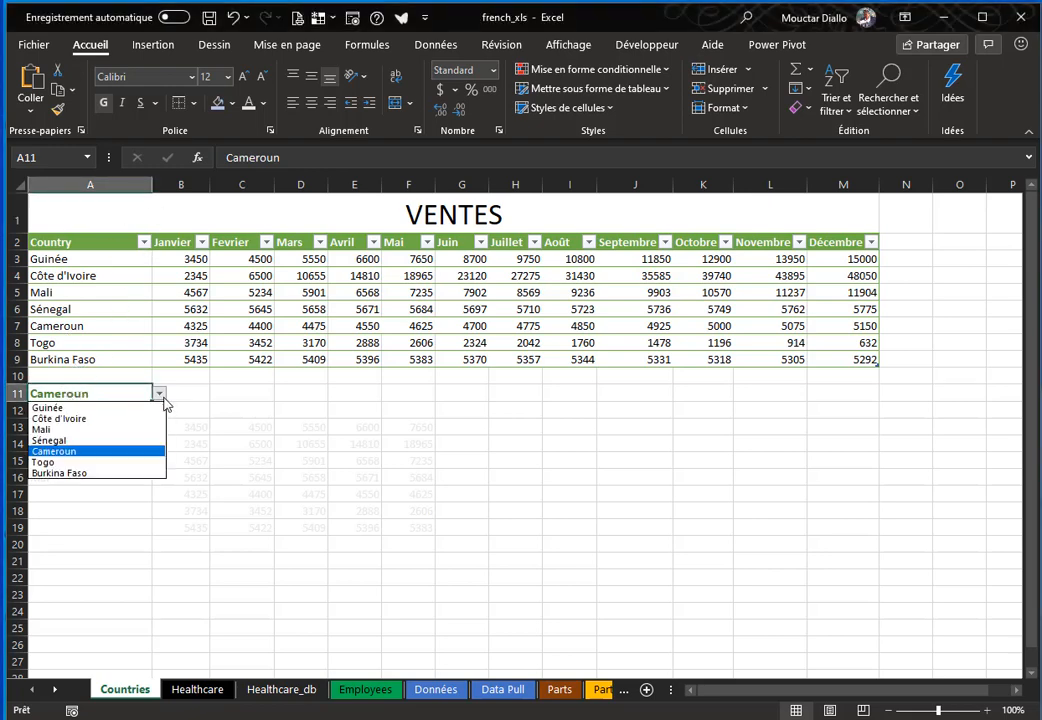
click(67, 410)
Set the font color of the RECHERCHEX results in B11:M11 to black
click(188, 393)
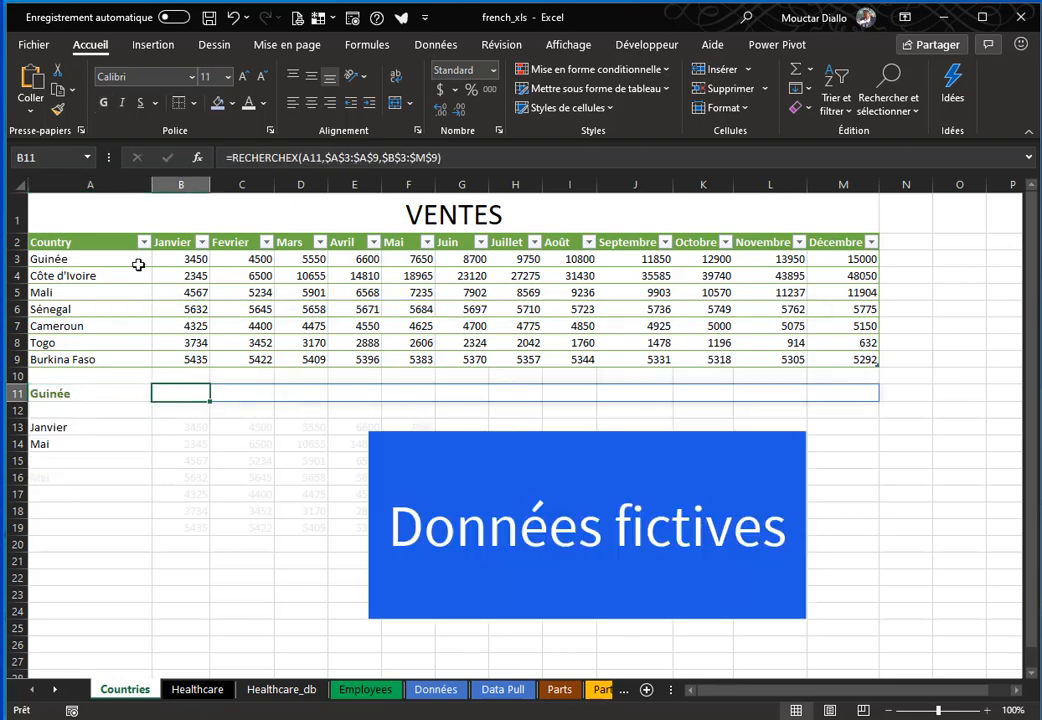
shift+click(855, 391)
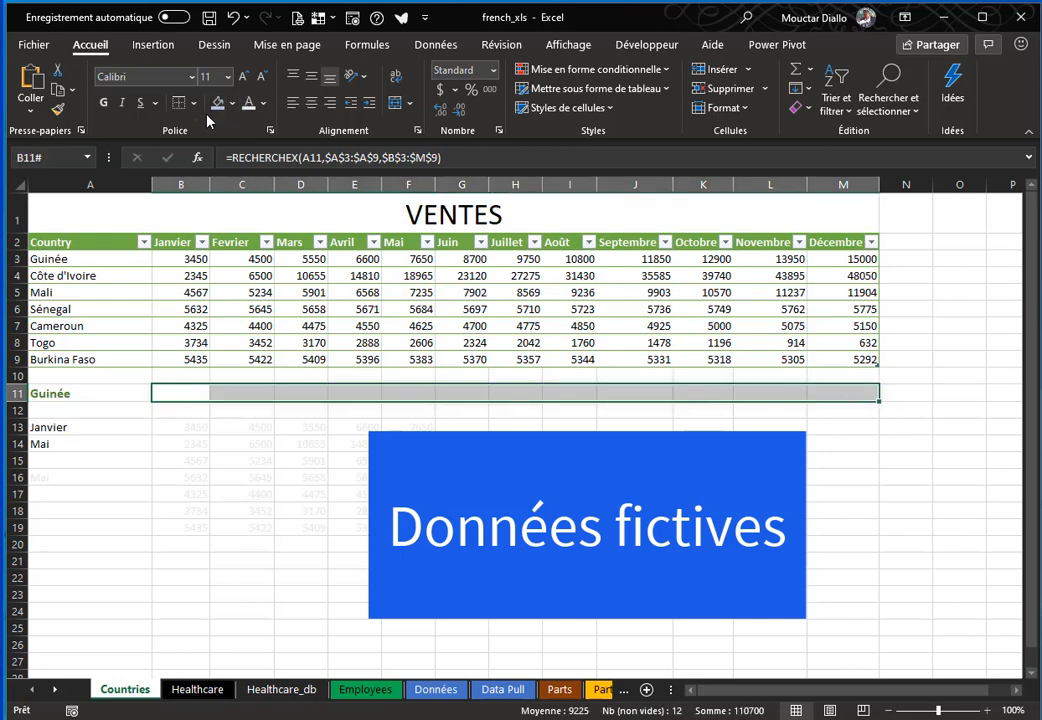
click(263, 103)
click(268, 130)
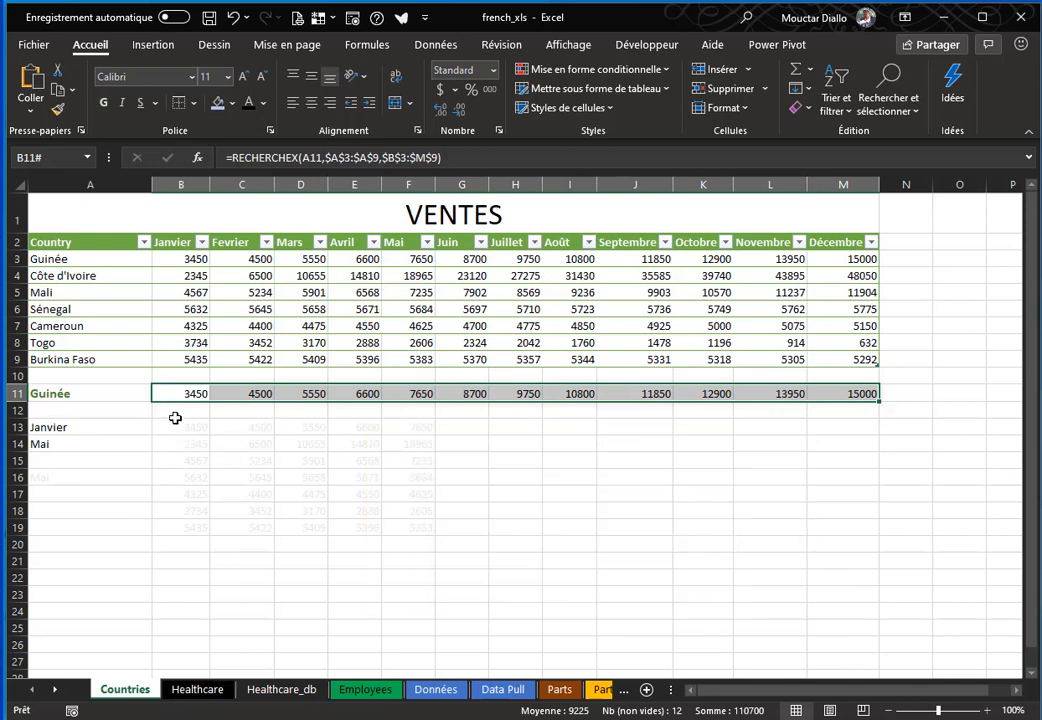
Fill the Juin to Octobre sales figures for all countries, G3:K9, with light blue
click(472, 259)
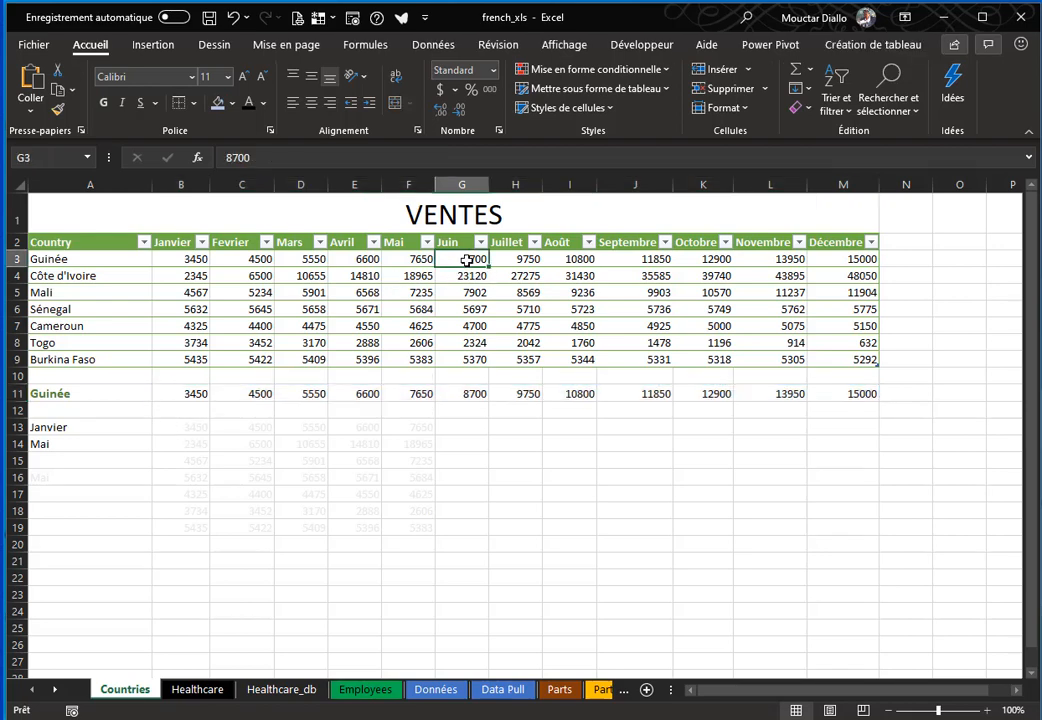
shift+click(719, 359)
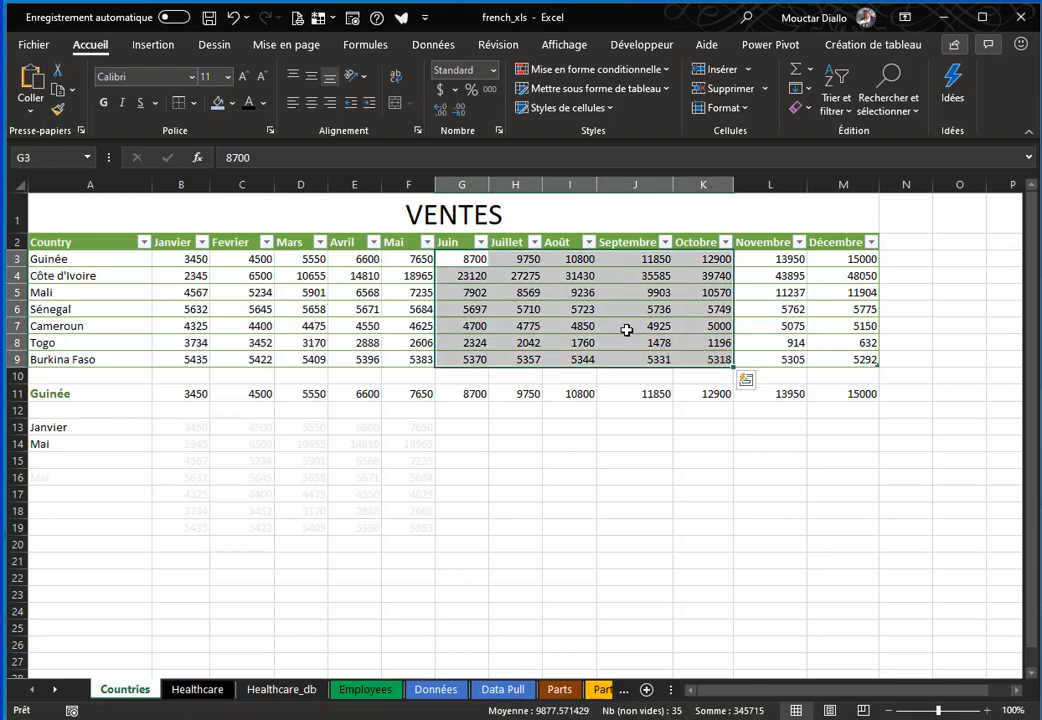
click(219, 105)
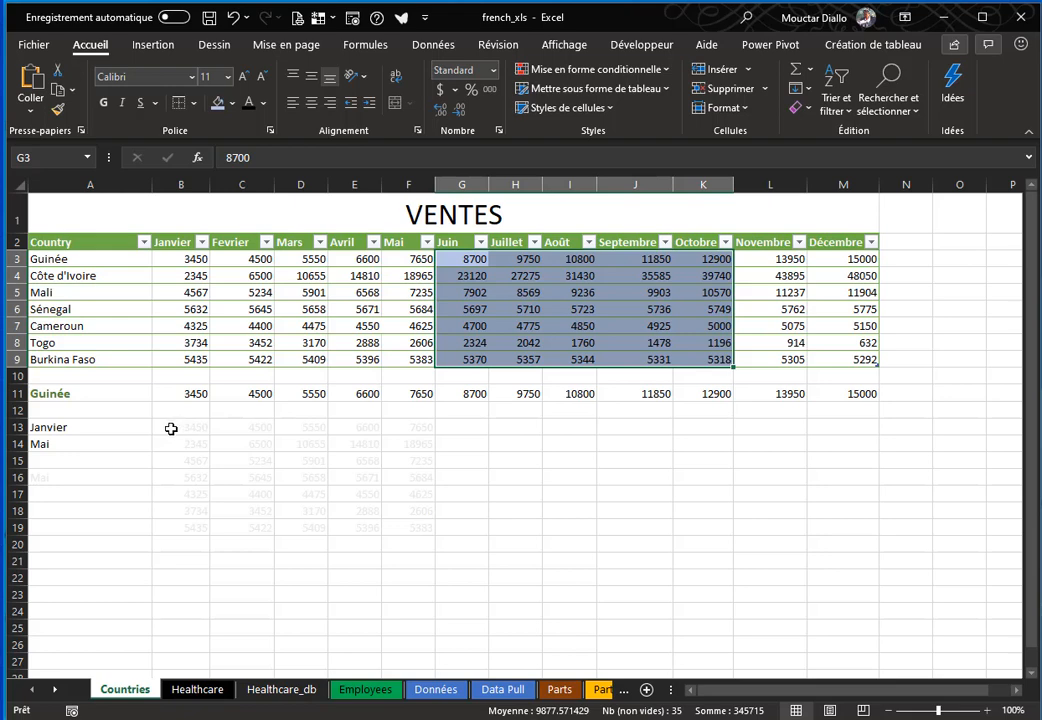
Set the month range to look up by choosing Juin in A13 and Octobre in A14
click(112, 428)
click(158, 428)
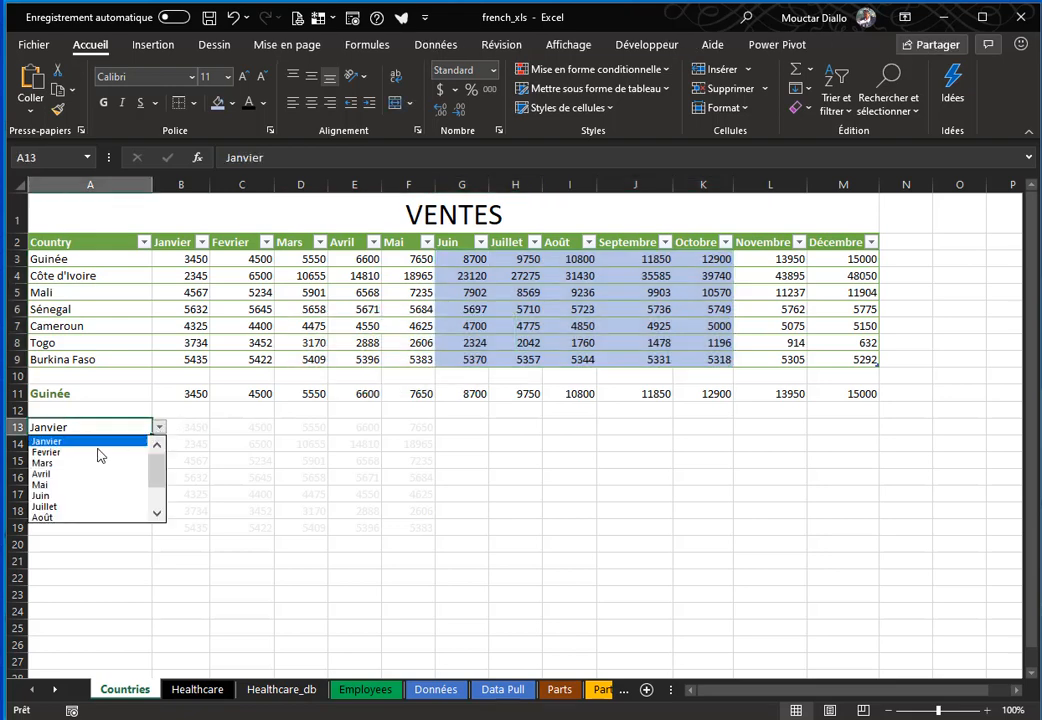
click(60, 495)
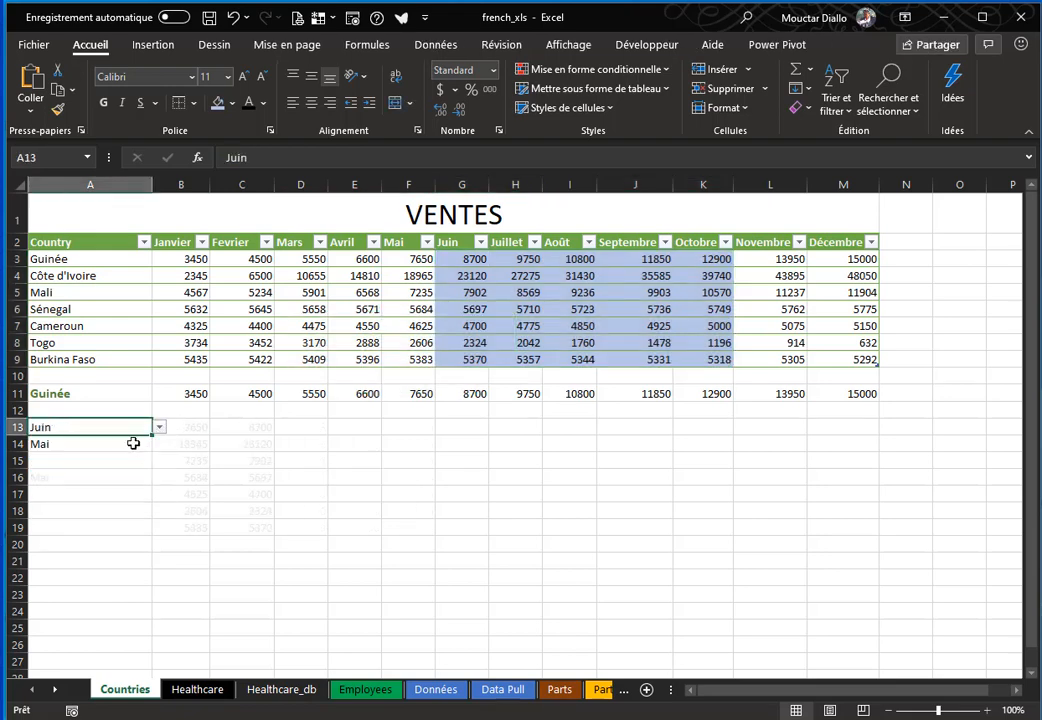
click(133, 443)
click(159, 444)
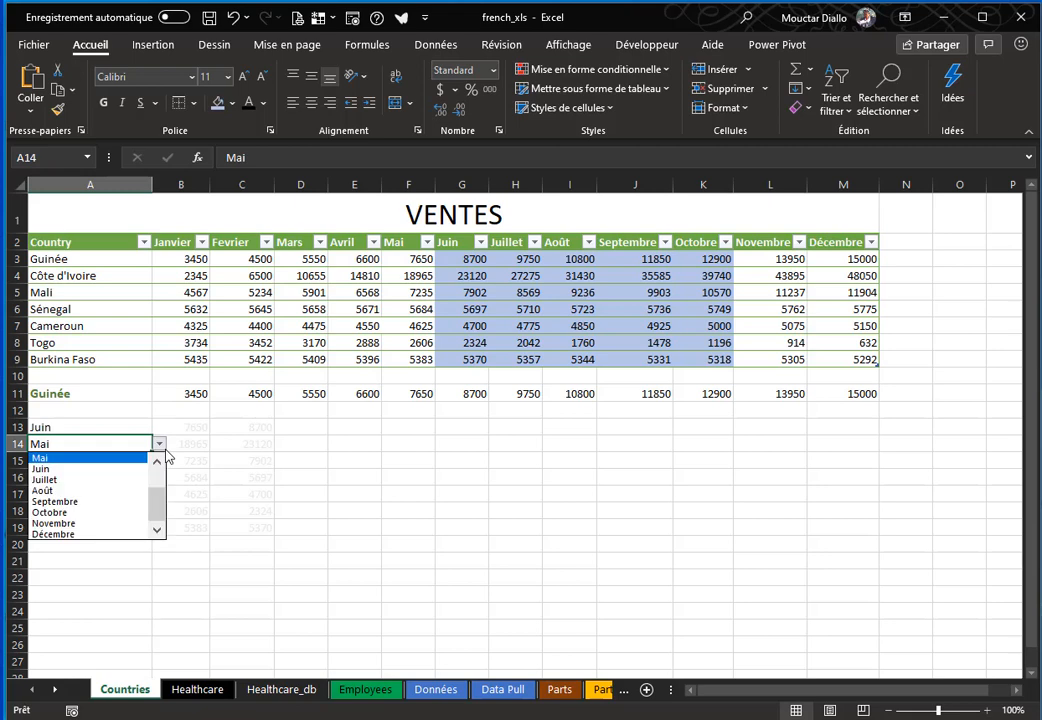
click(75, 512)
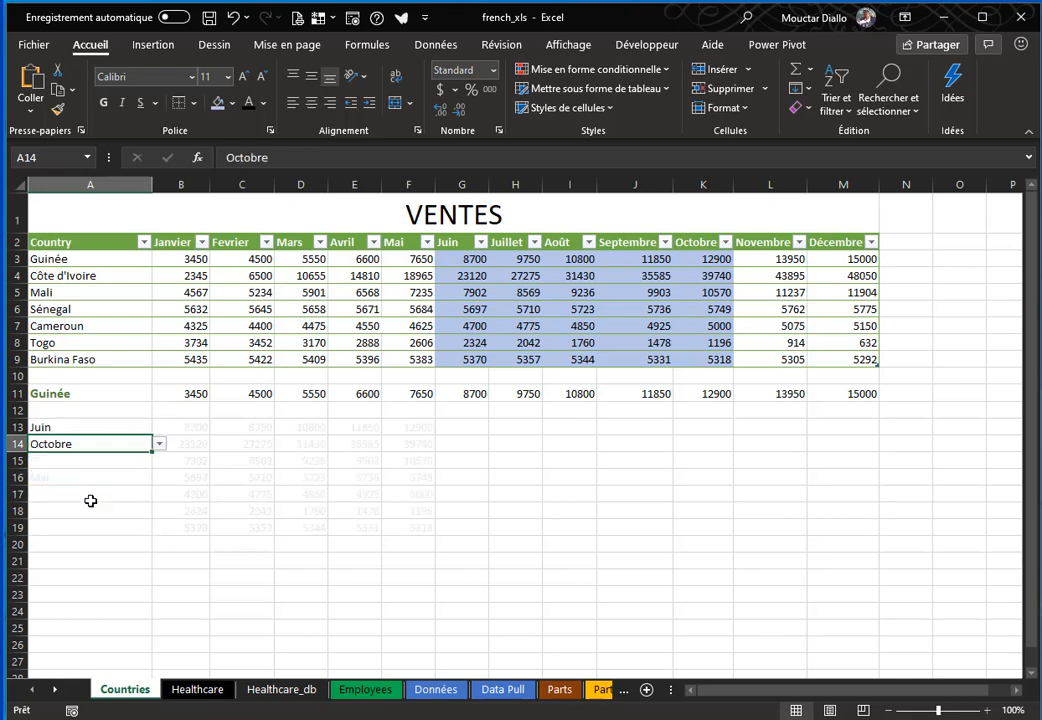
Examine the RECHERCHEX range formula in B13 and the nested RECHERCHEX formula in A19
click(185, 446)
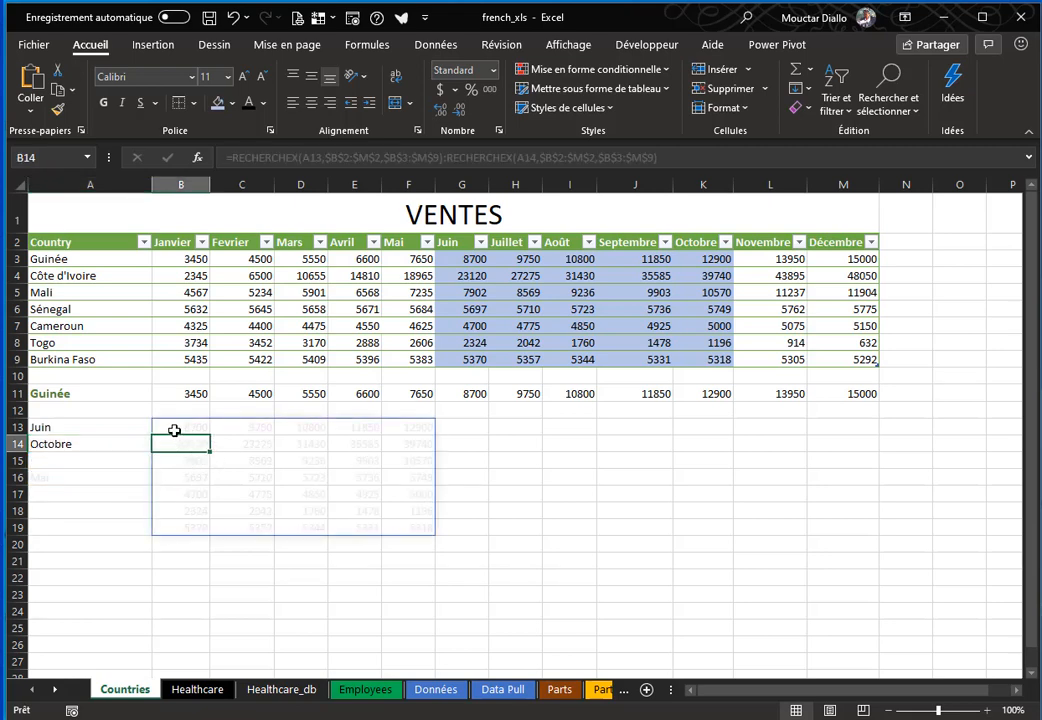
click(174, 430)
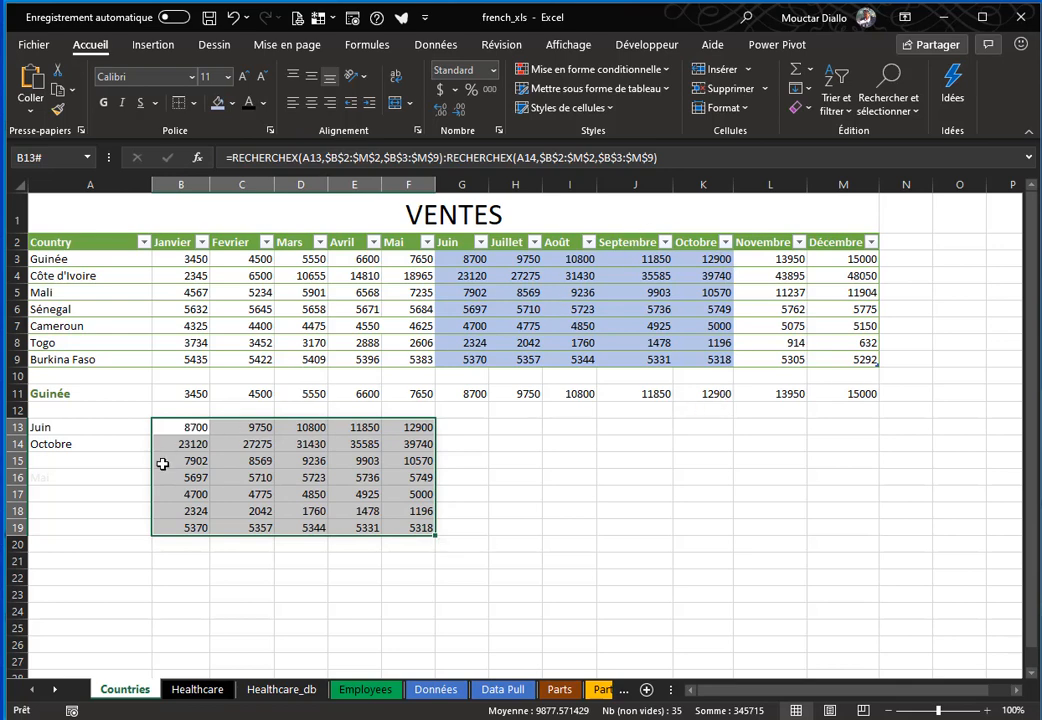
key(ctrl+z)
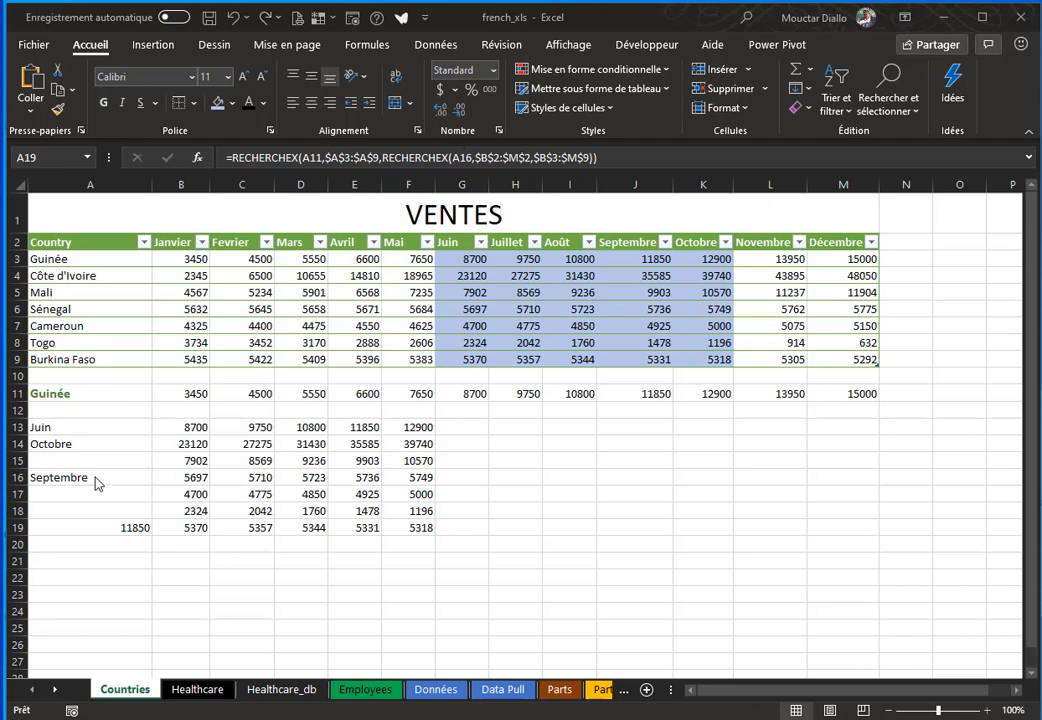
click(131, 533)
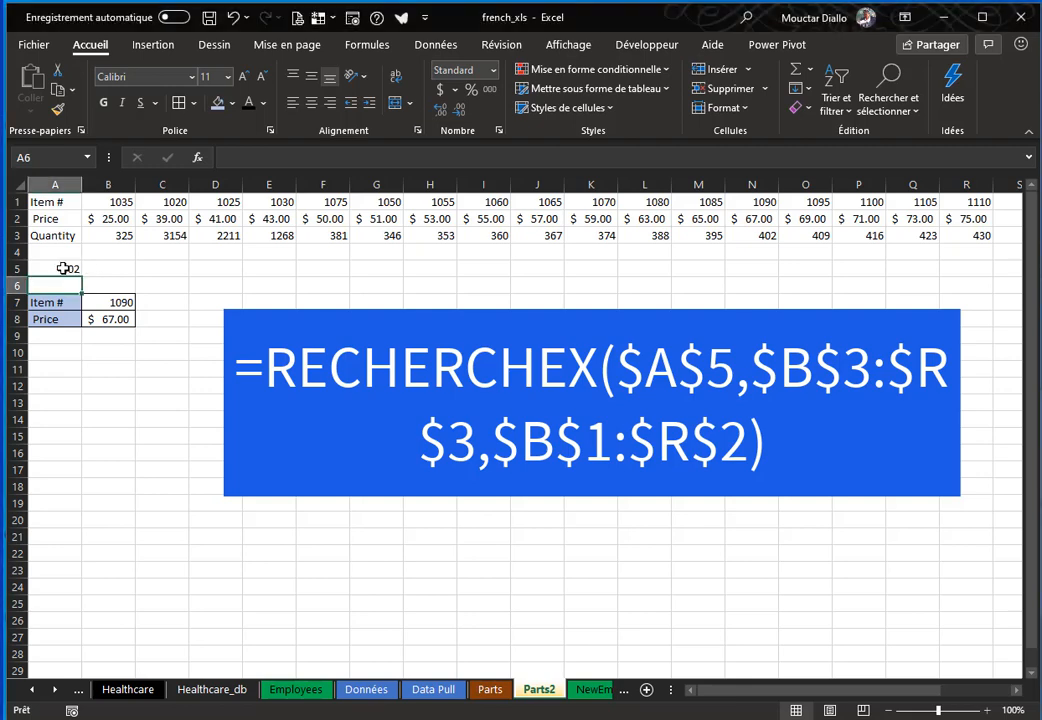
Set the lookup quantity in A5 of the Parts2 sheet to 367
click(67, 268)
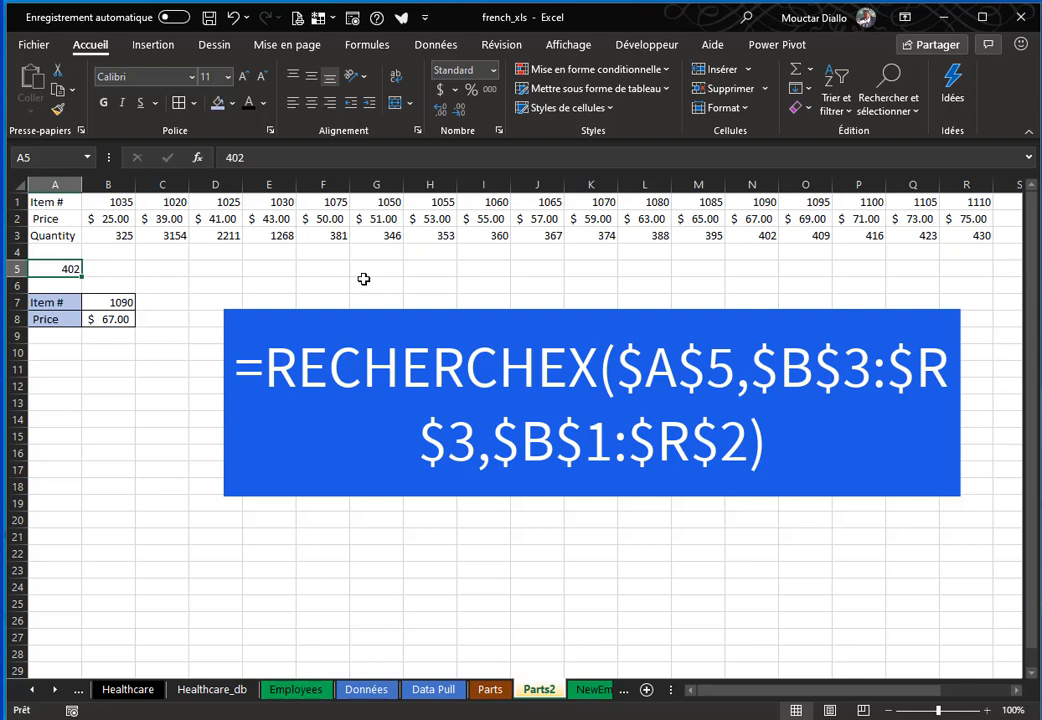
text(367)
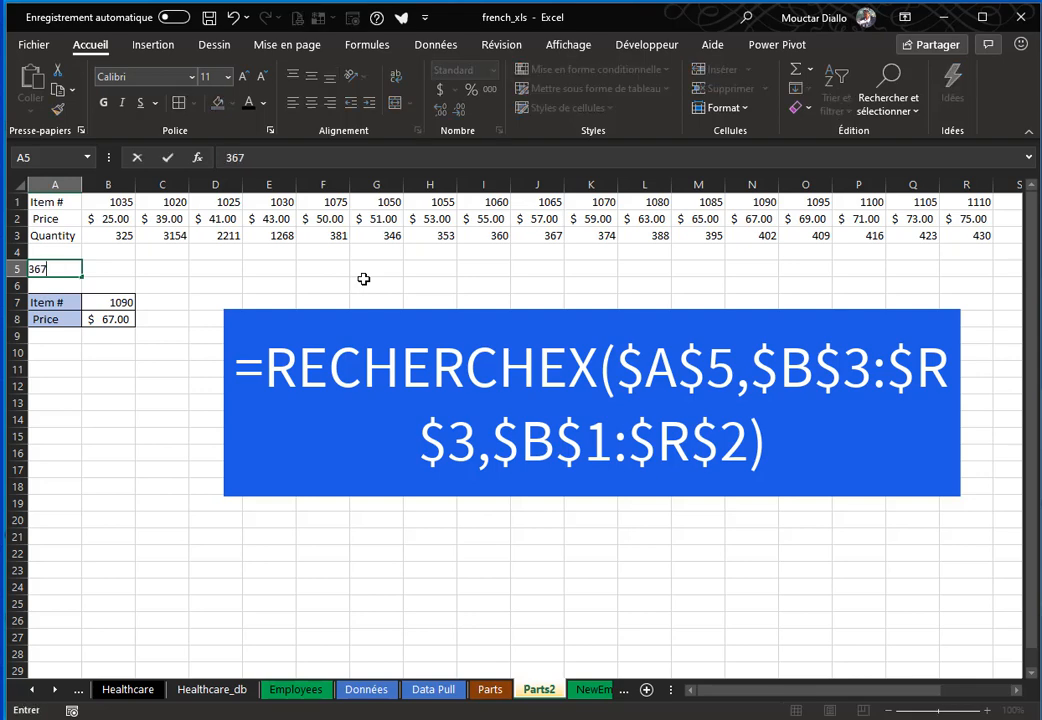
key(Tab)
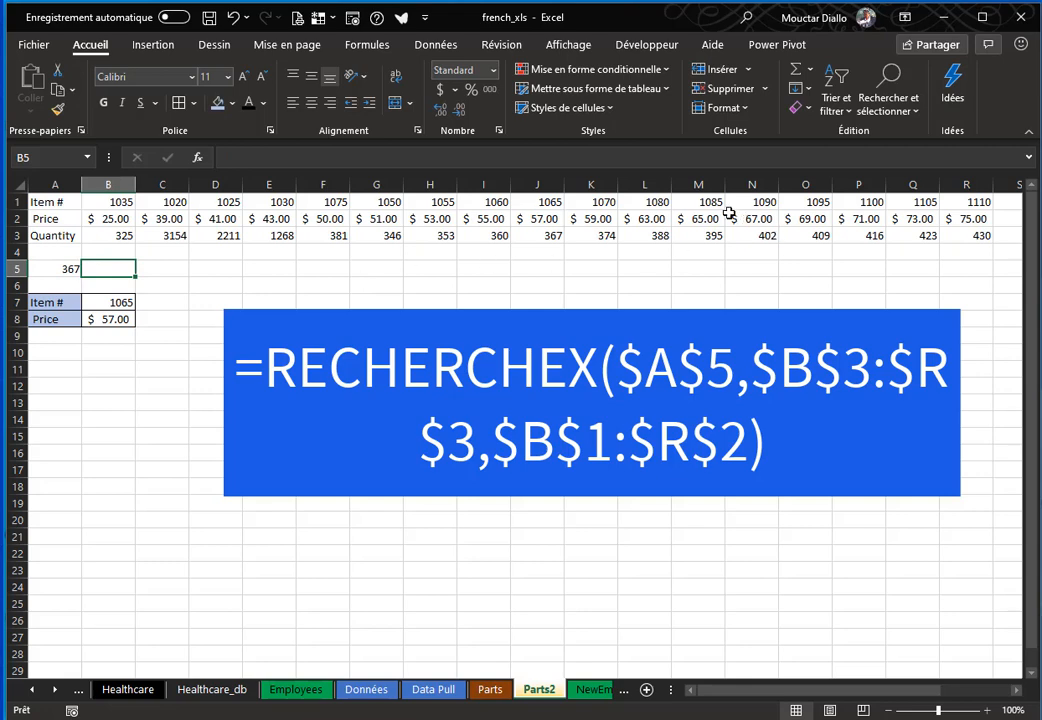